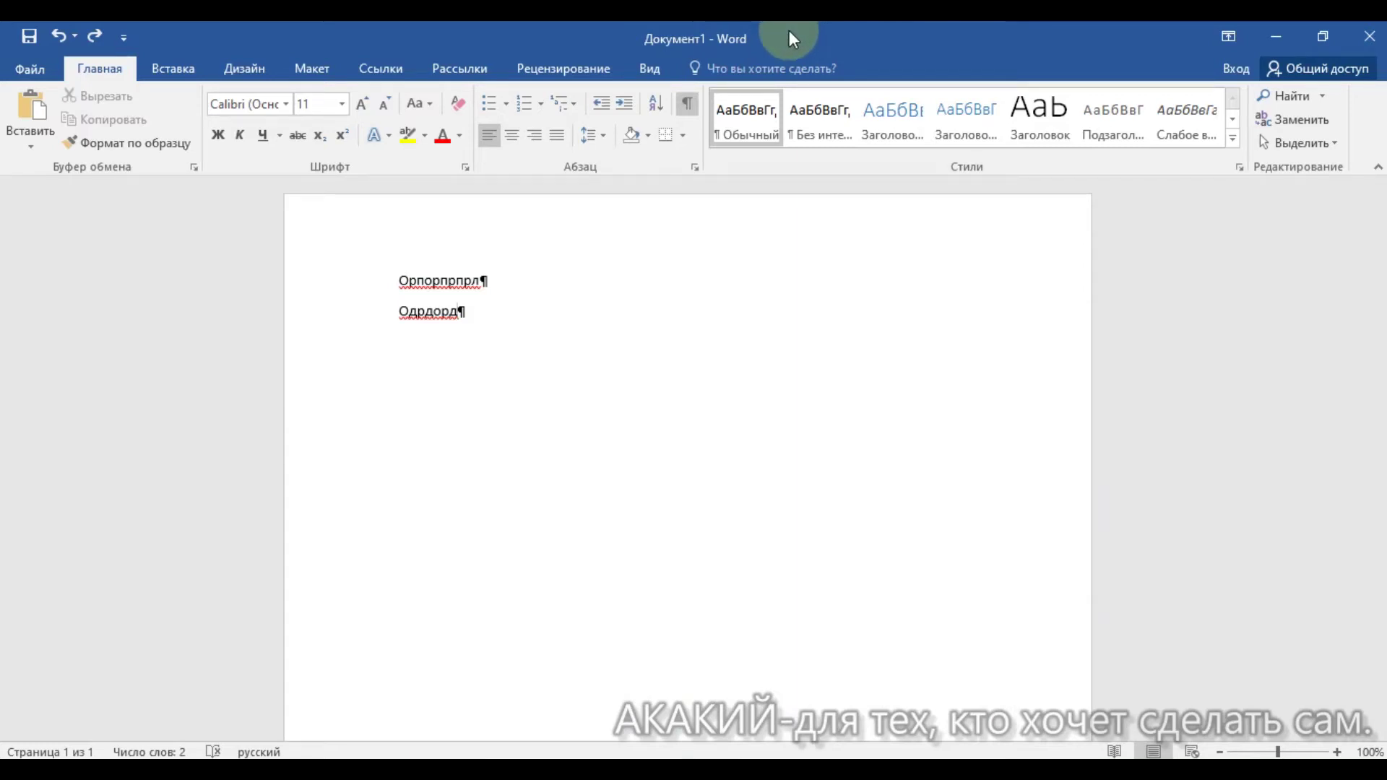
# Place the cursor at the end of the first line and go to Design's Page Borders.
pyautogui.click(601, 300)
pyautogui.click(242, 72)
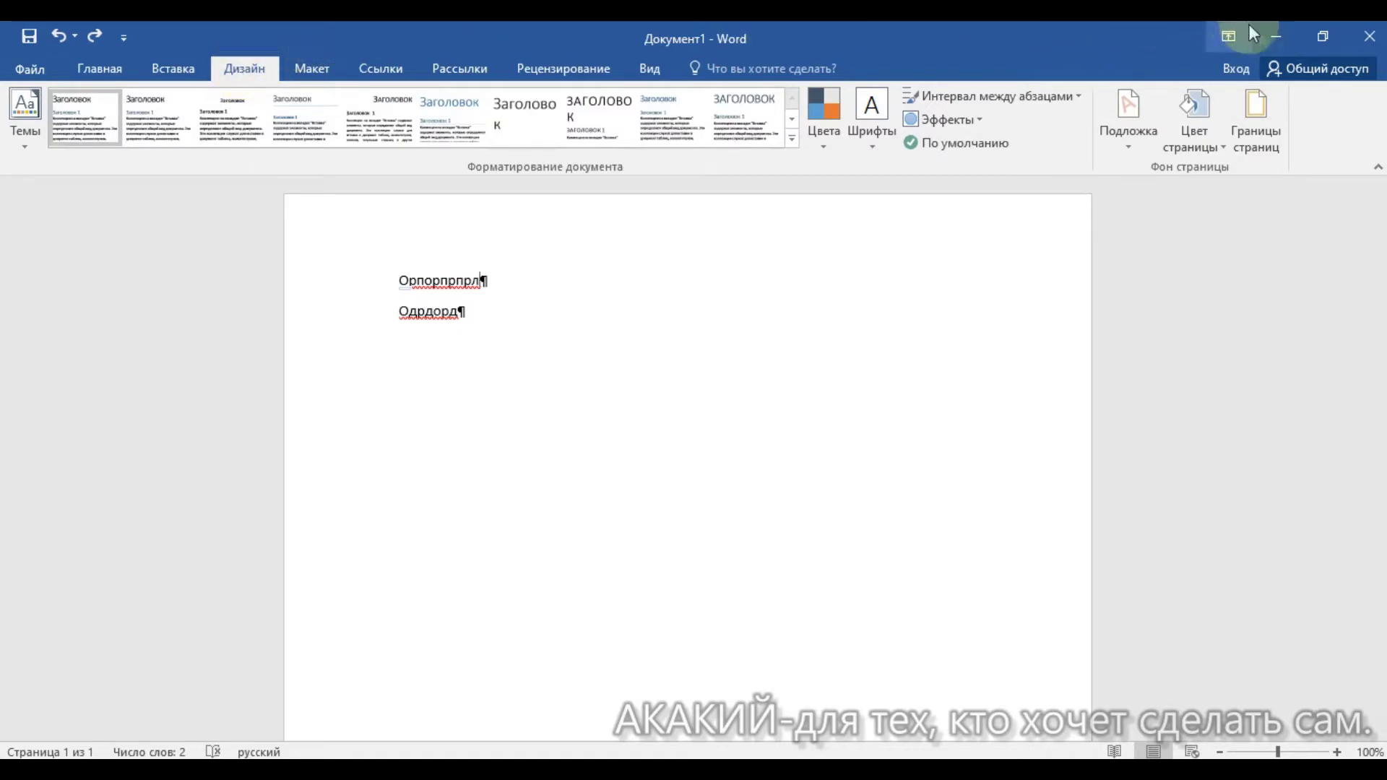
pyautogui.click(1258, 137)
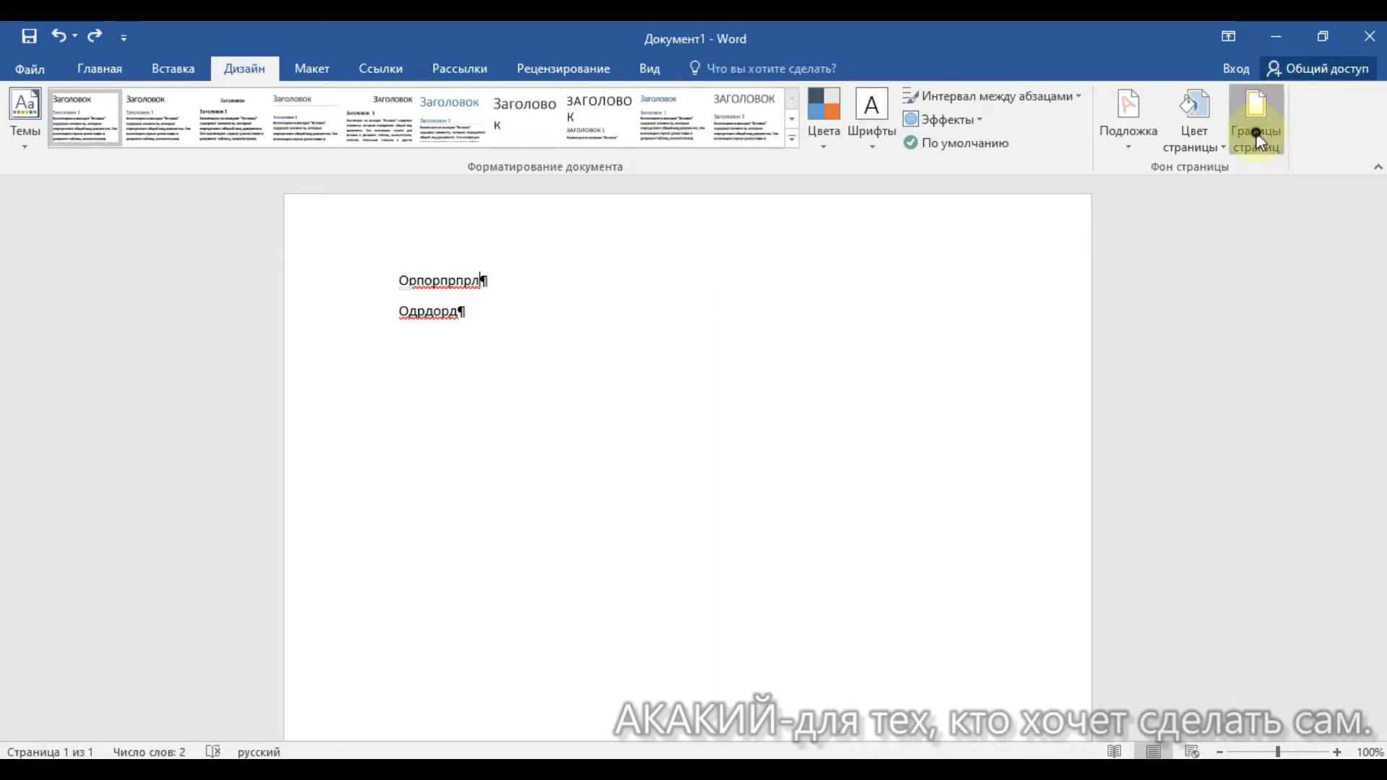
# On the Page Border tab choose Box, then remove the top, bottom, left and right sides.
pyautogui.click(508, 213)
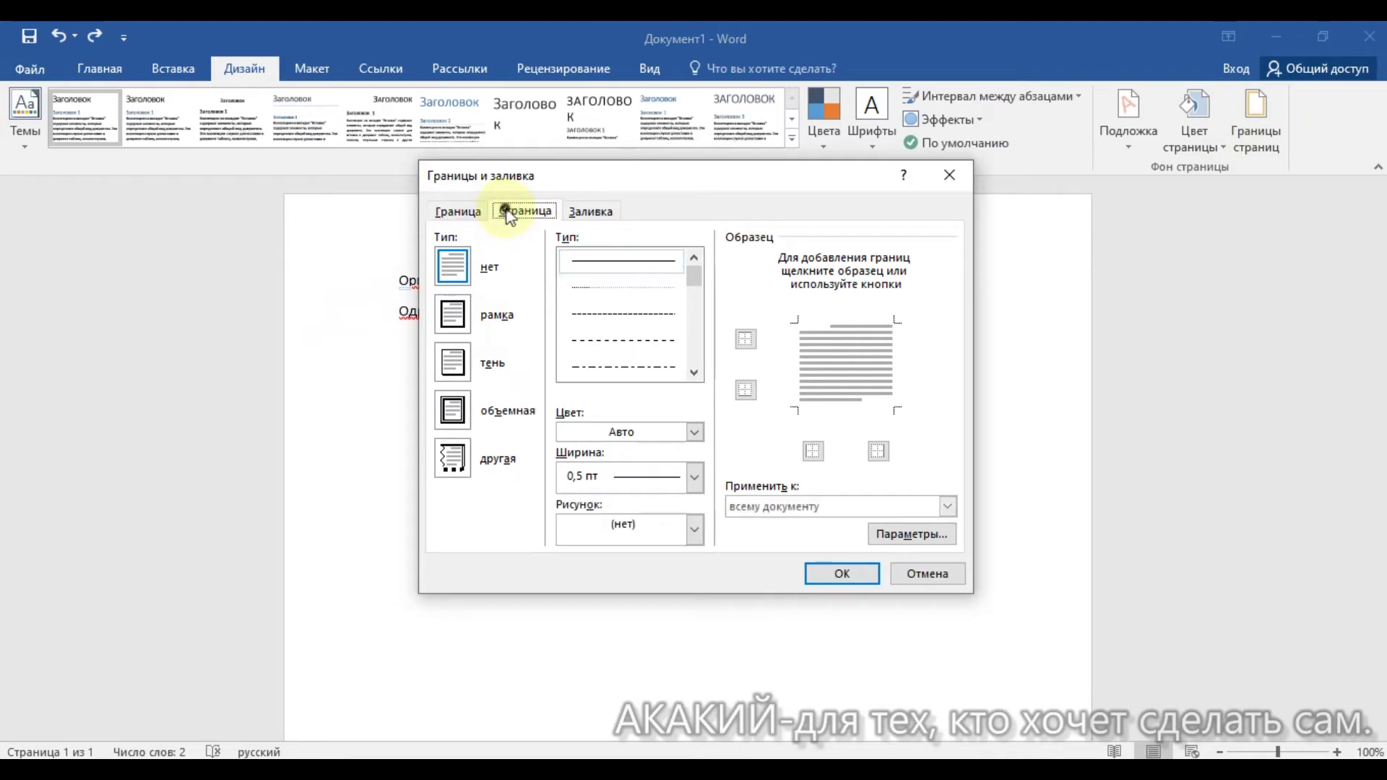
pyautogui.click(460, 316)
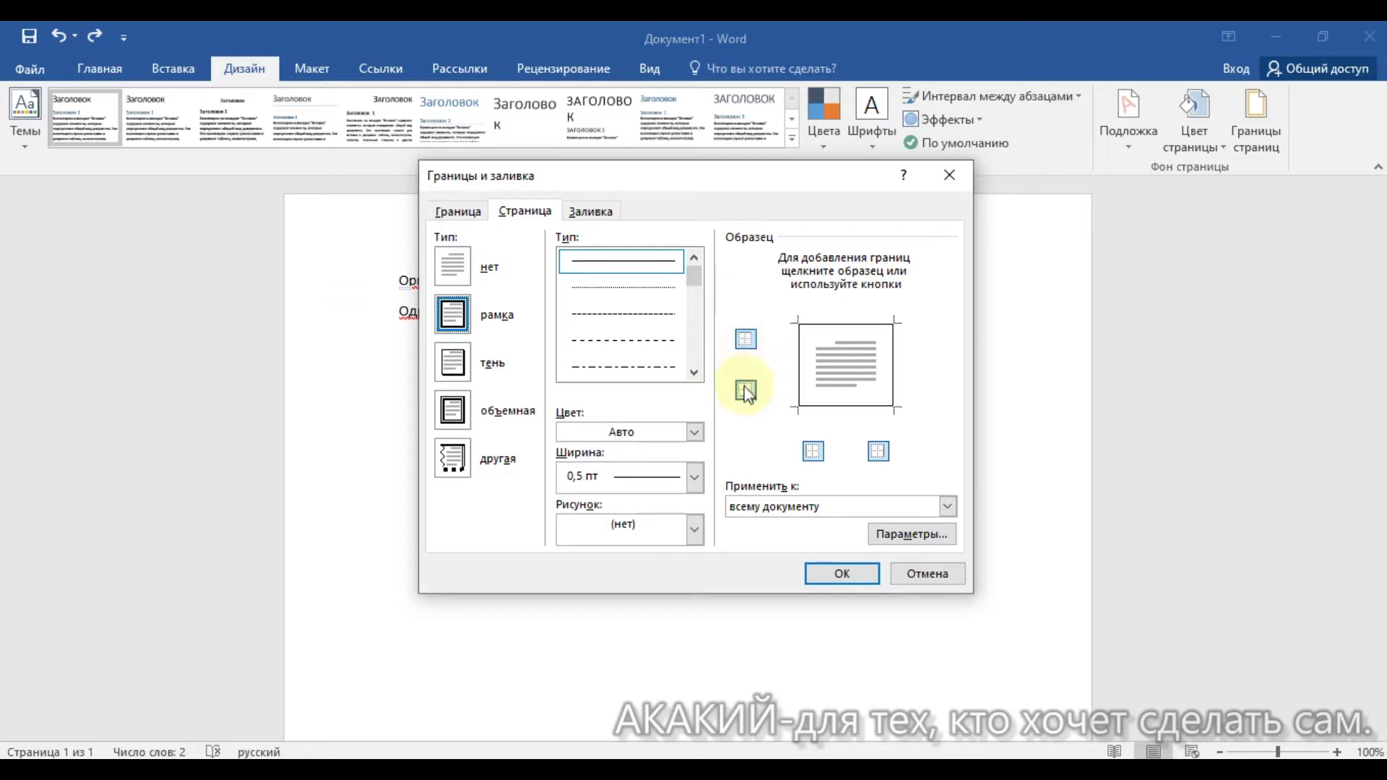
pyautogui.click(746, 342)
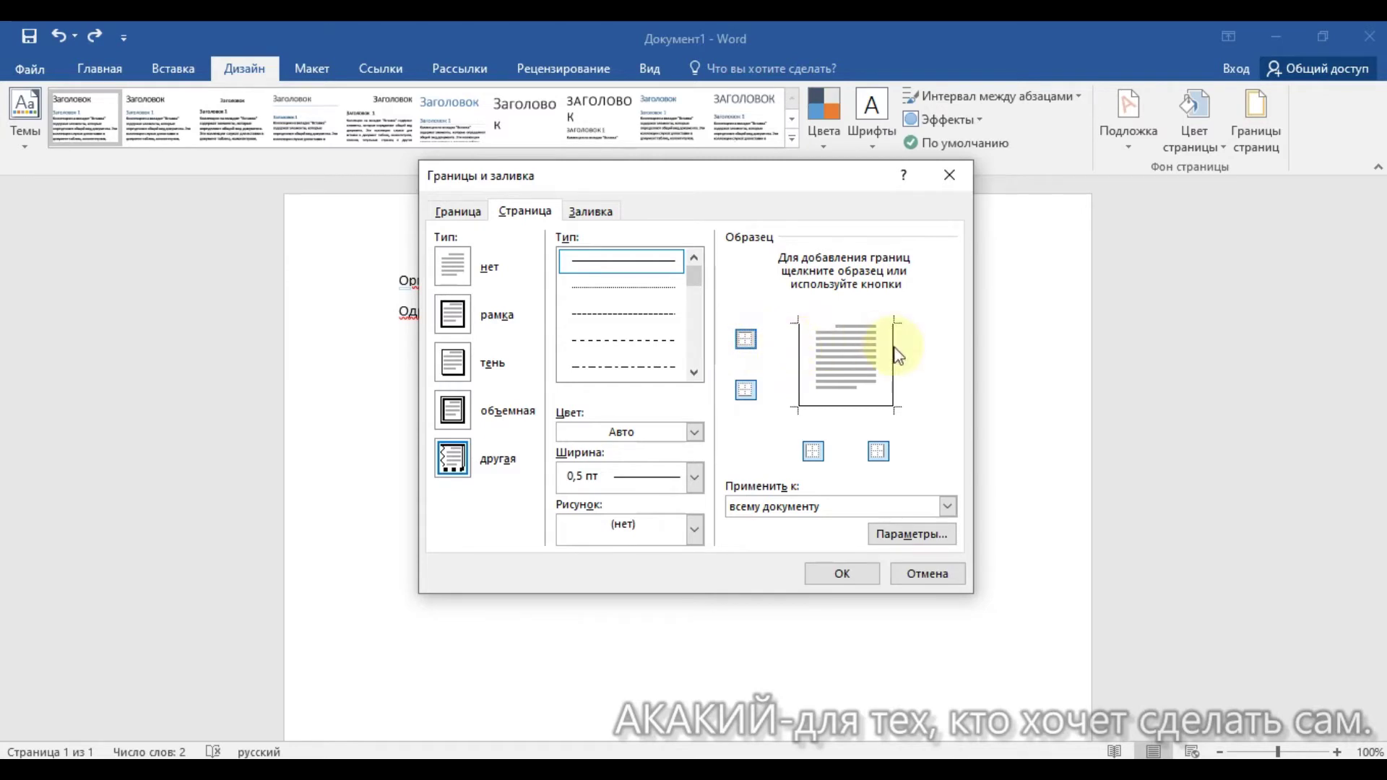
pyautogui.click(746, 391)
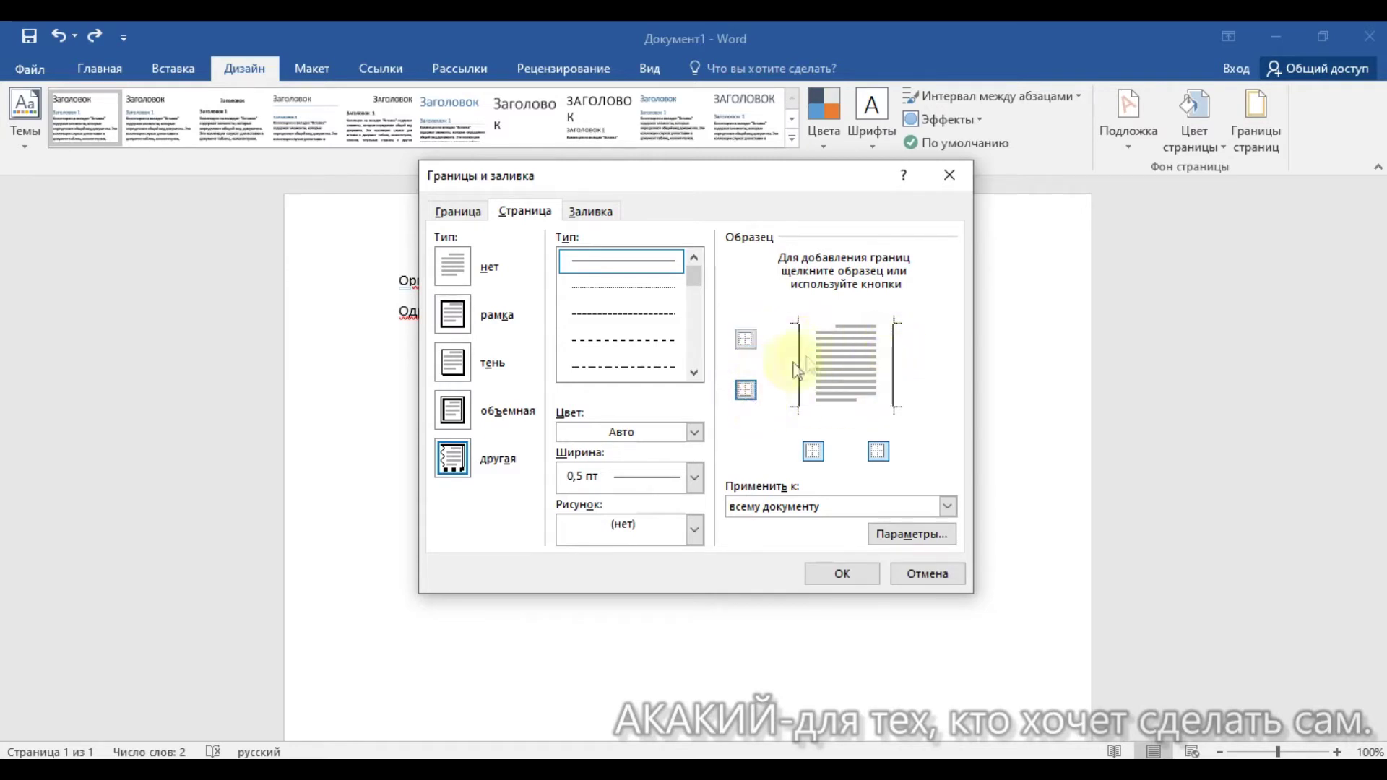
pyautogui.click(814, 451)
pyautogui.click(879, 451)
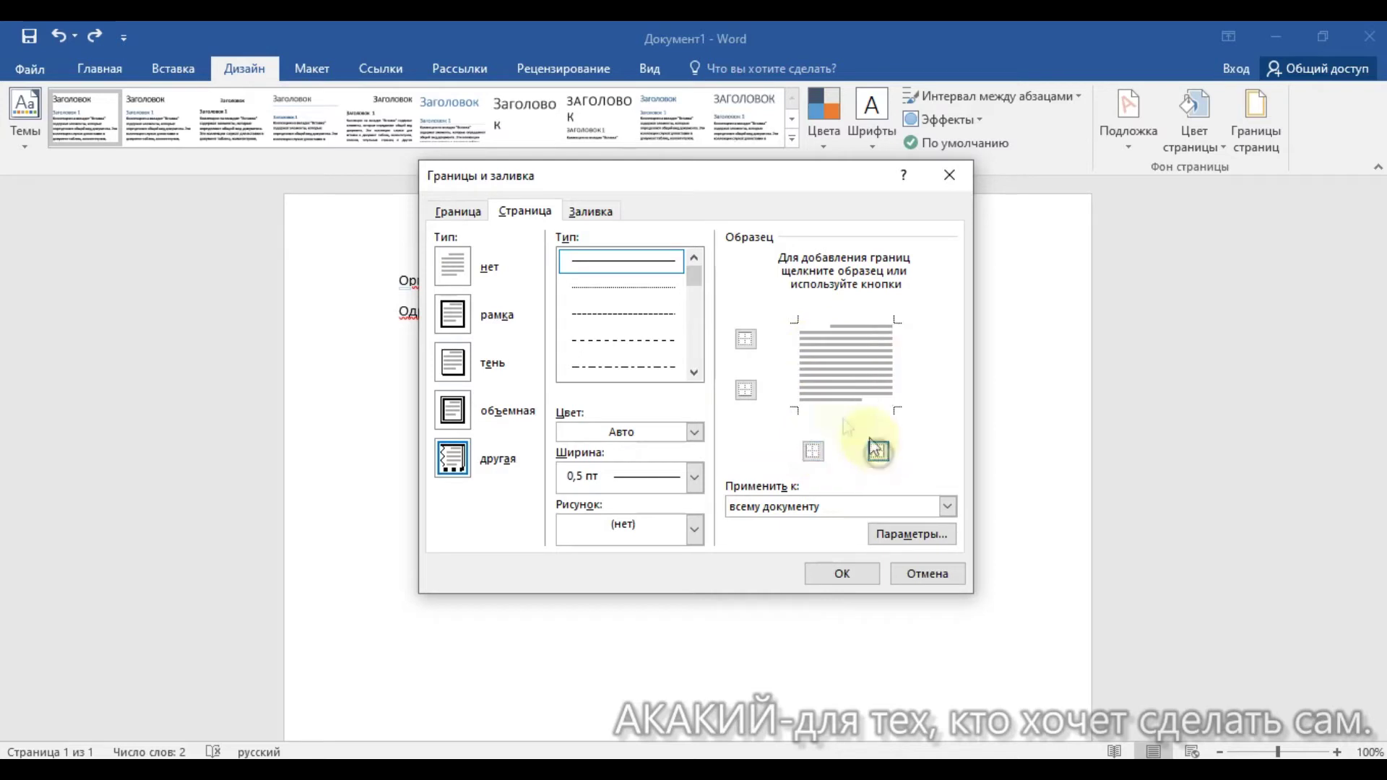
# Restore all four border sides in the preview and try a dotted line style.
pyautogui.click(747, 390)
pyautogui.click(746, 338)
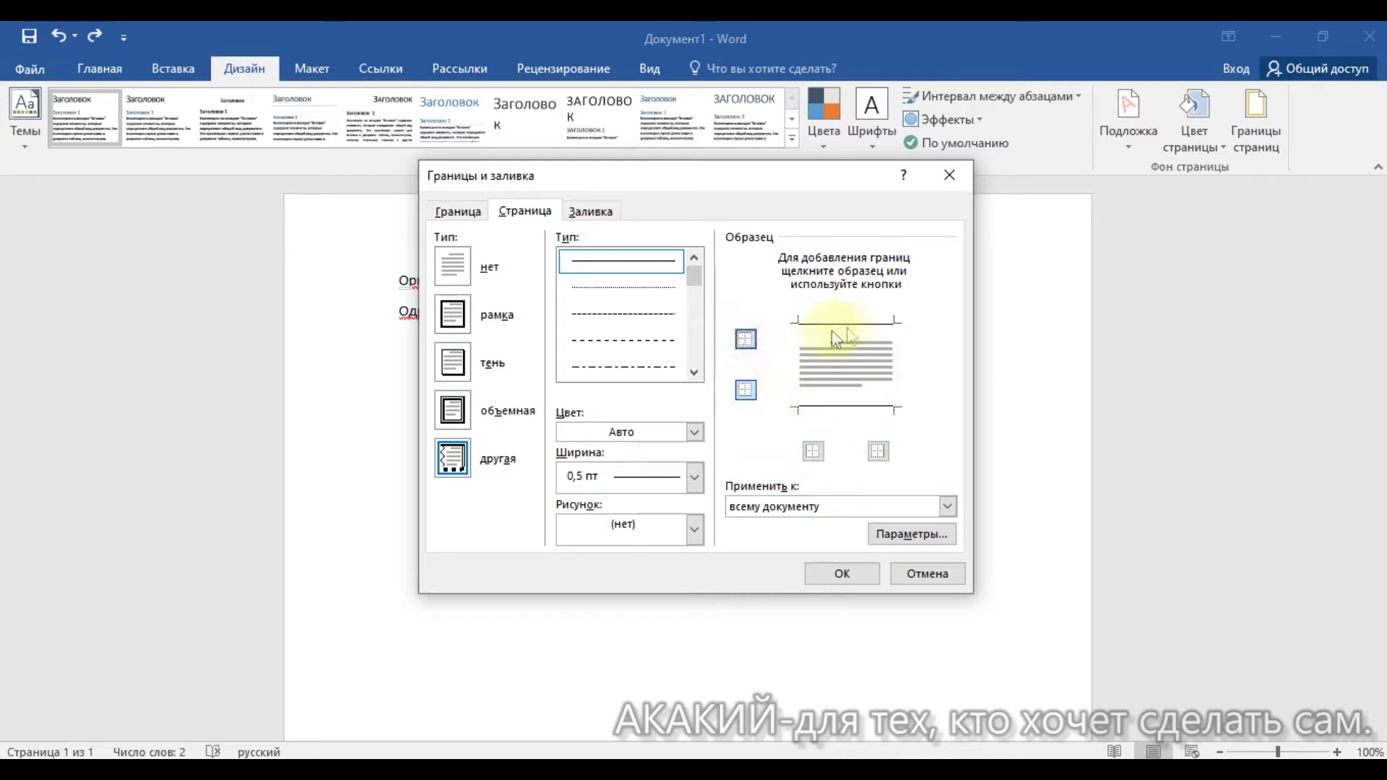
pyautogui.click(814, 452)
pyautogui.click(879, 451)
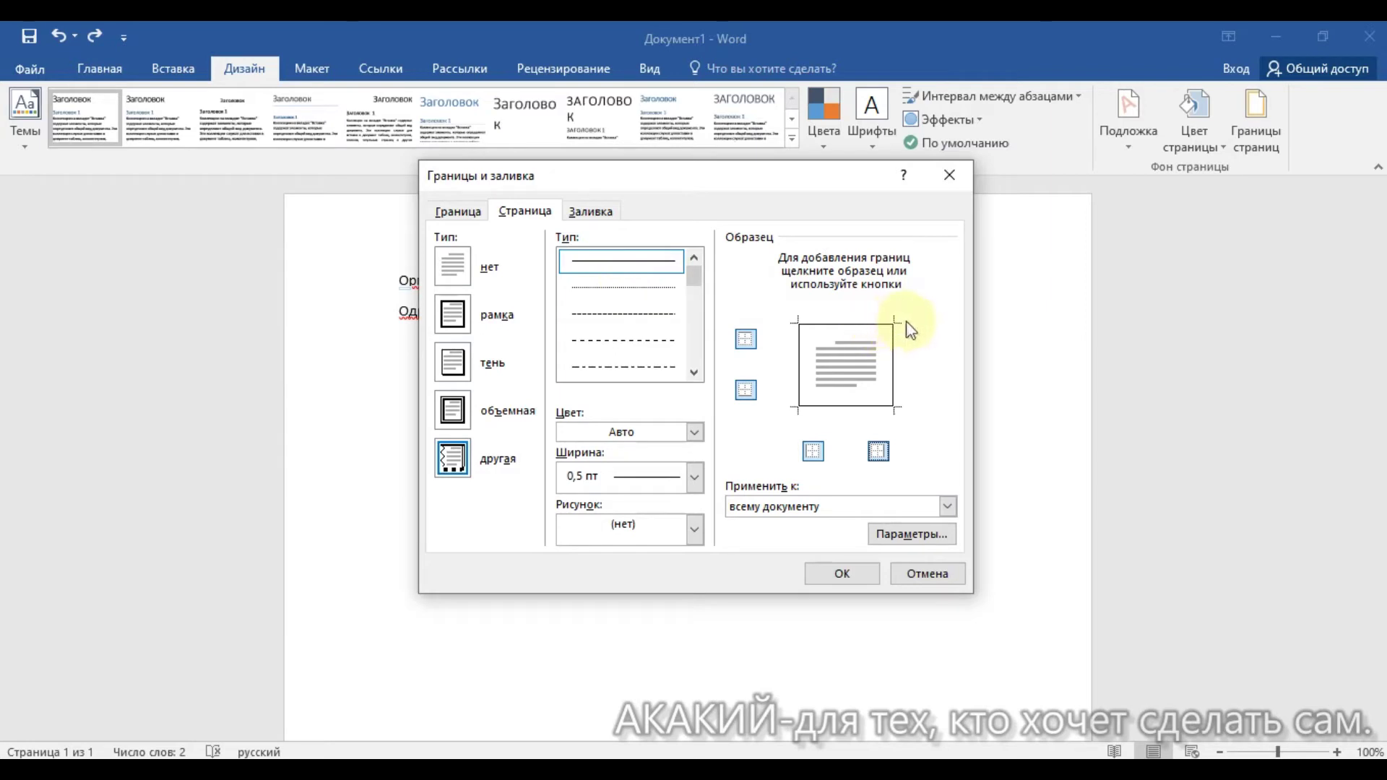
pyautogui.click(630, 289)
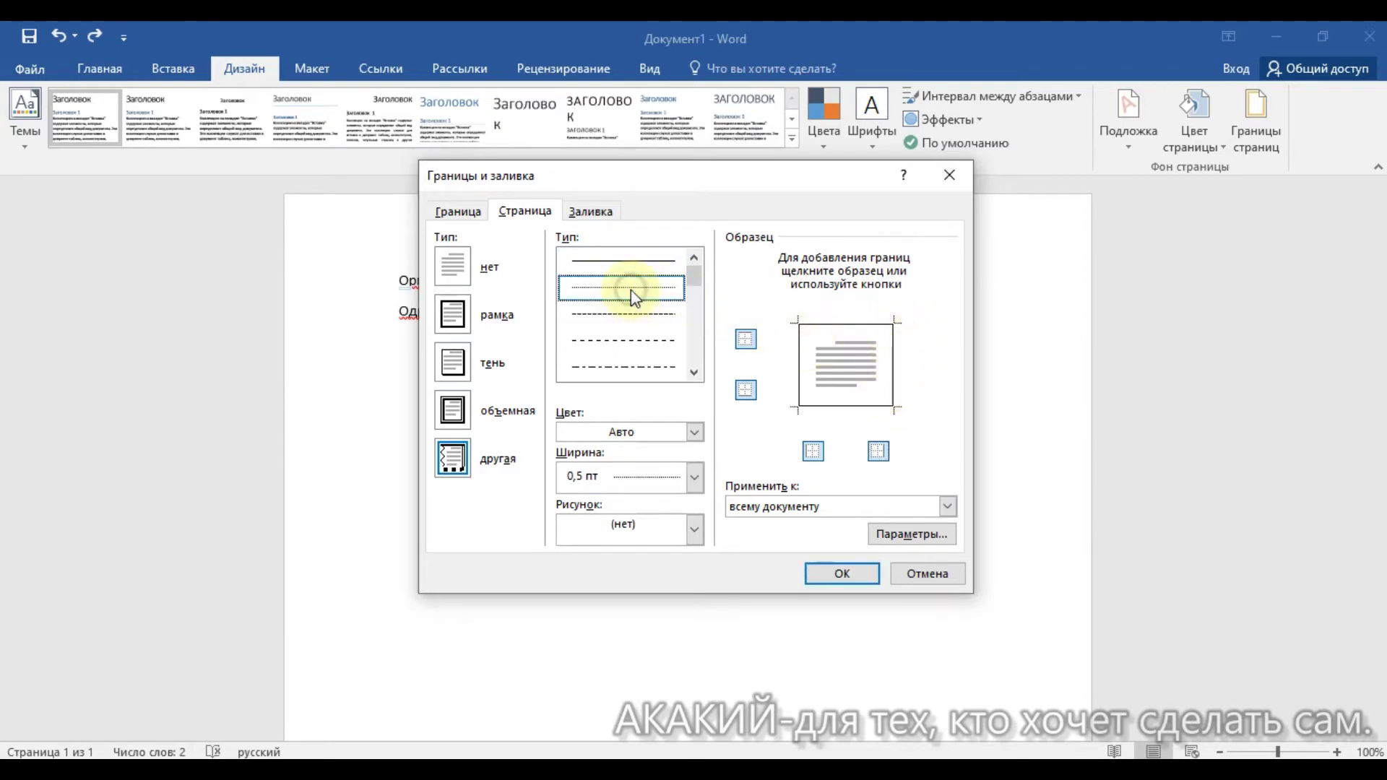
# Try dashed, long-dashed and dash-dot line styles for the page border.
pyautogui.click(627, 314)
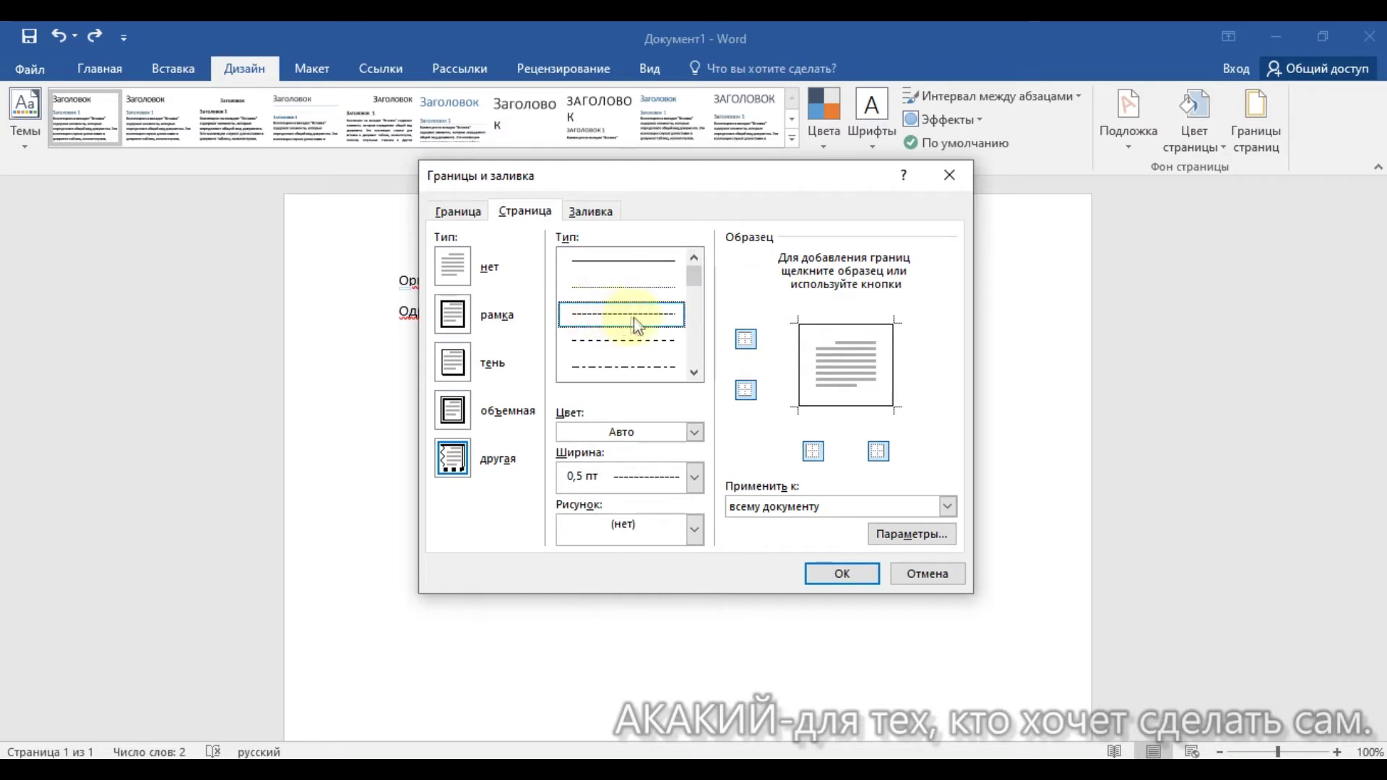
pyautogui.click(628, 340)
pyautogui.scroll(-1, 755, 361)
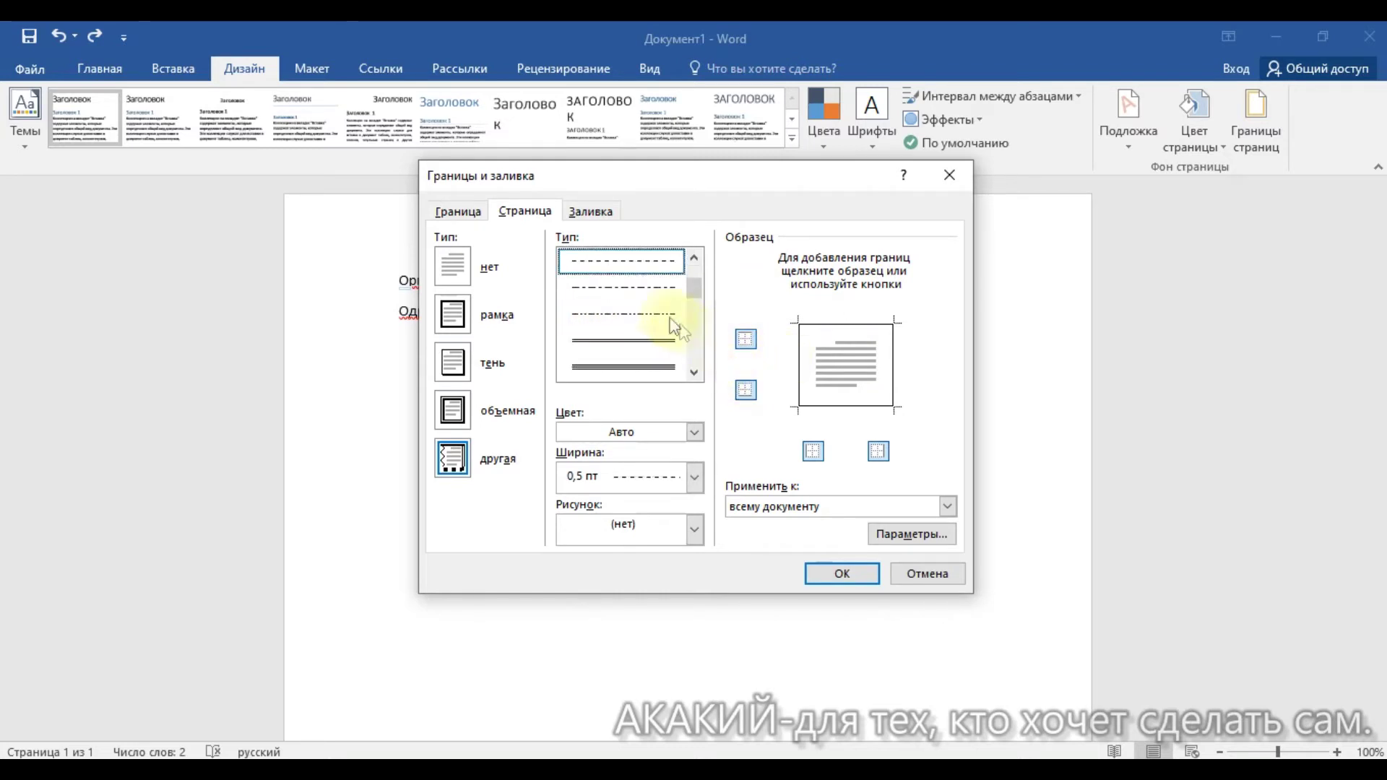
pyautogui.click(628, 292)
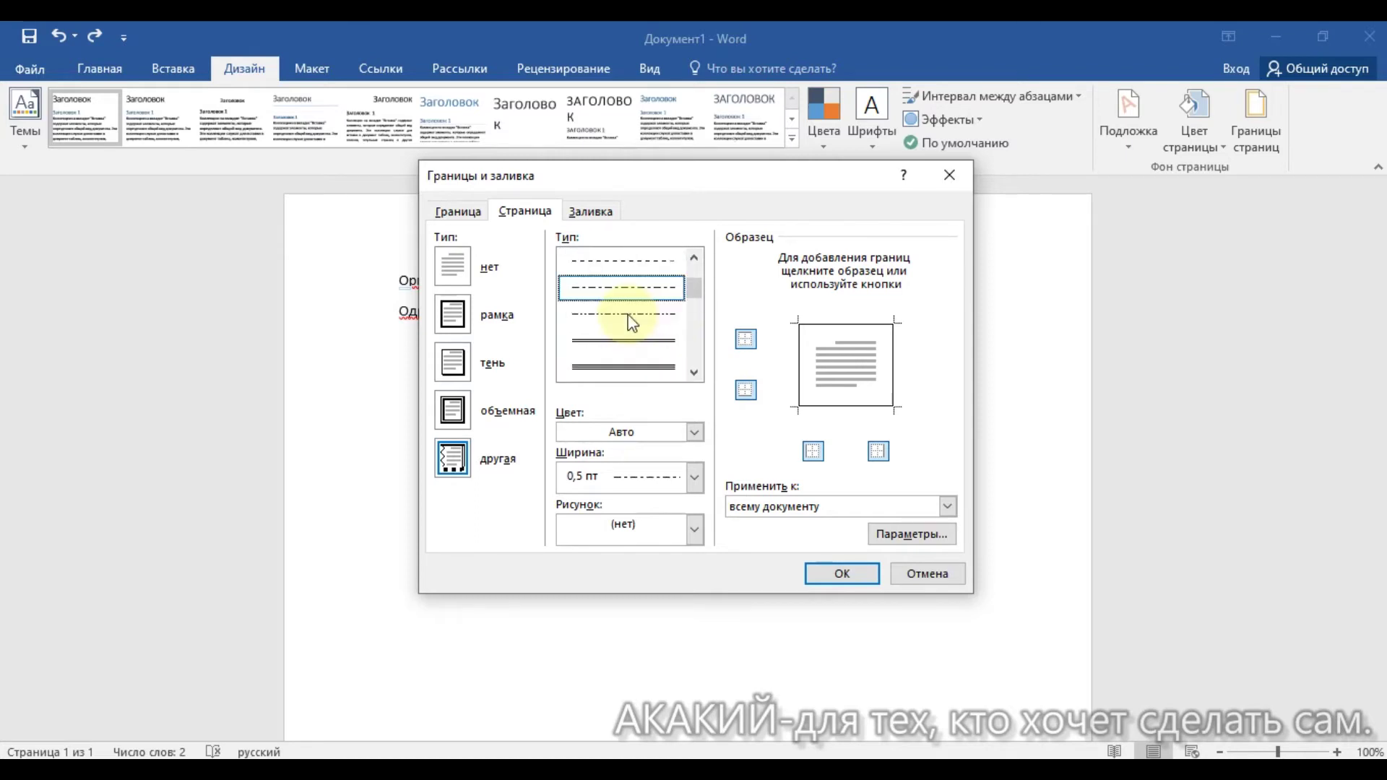
# Browse further through the line style list and bring up the border colour choices.
pyautogui.scroll(-2, 603, 323)
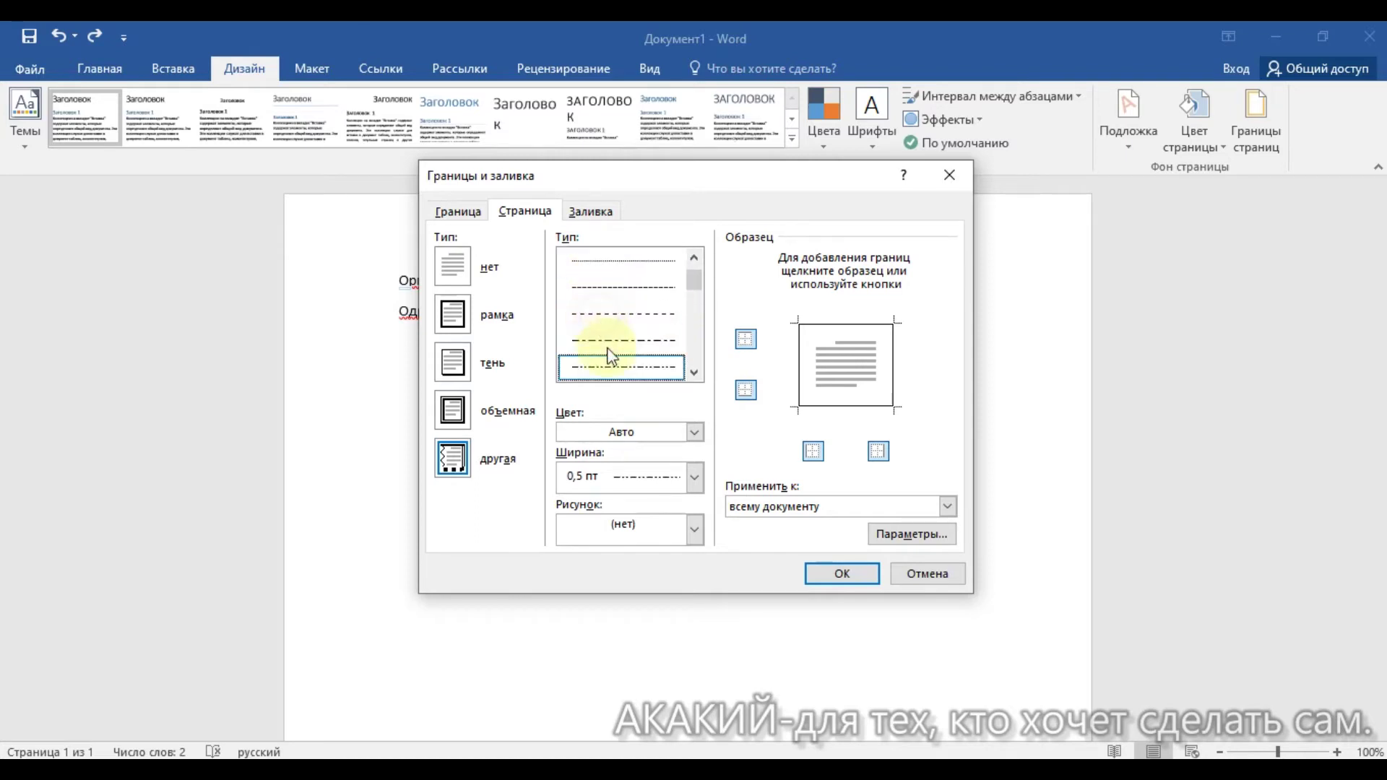
pyautogui.scroll(-2, 614, 314)
pyautogui.scroll(-1, 619, 309)
pyautogui.scroll(-1, 623, 296)
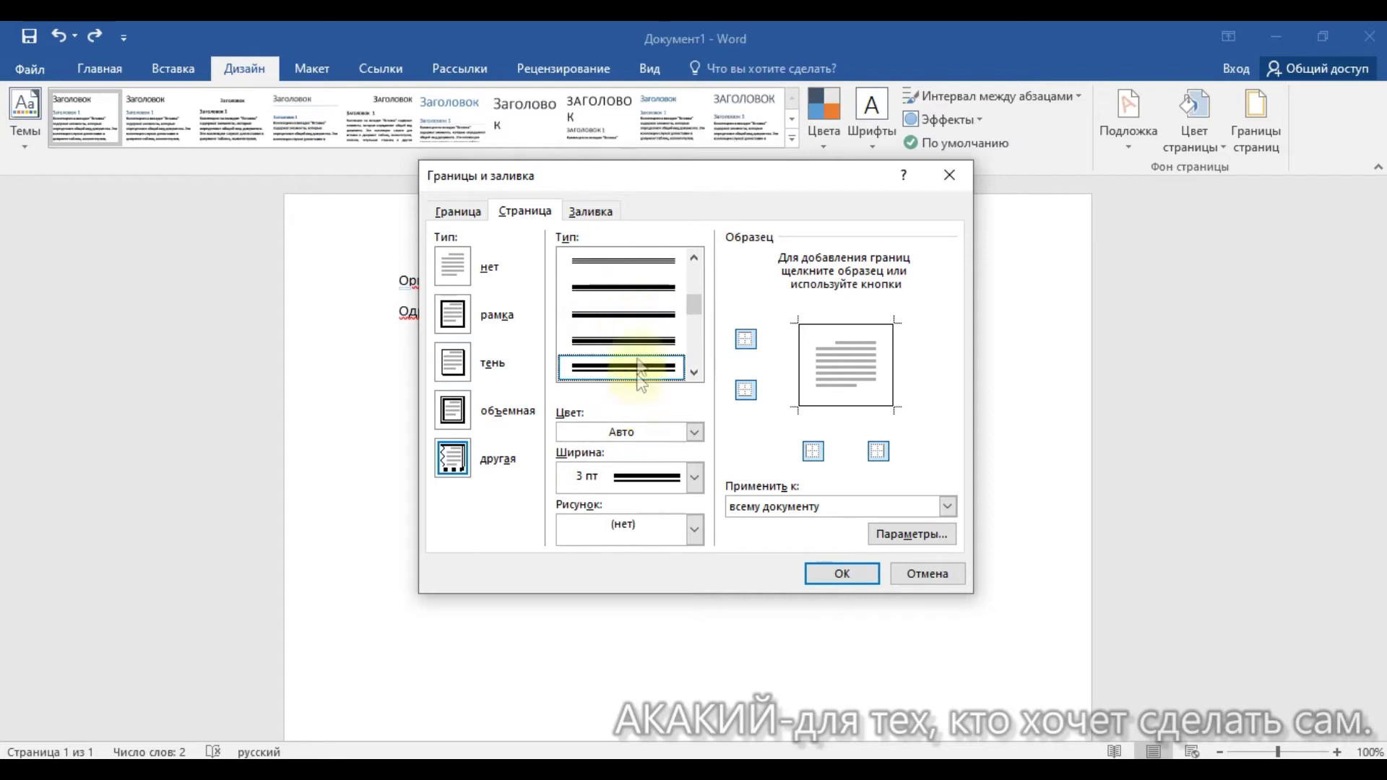
pyautogui.scroll(2, 628, 333)
pyautogui.scroll(-2, 639, 340)
pyautogui.scroll(2, 639, 339)
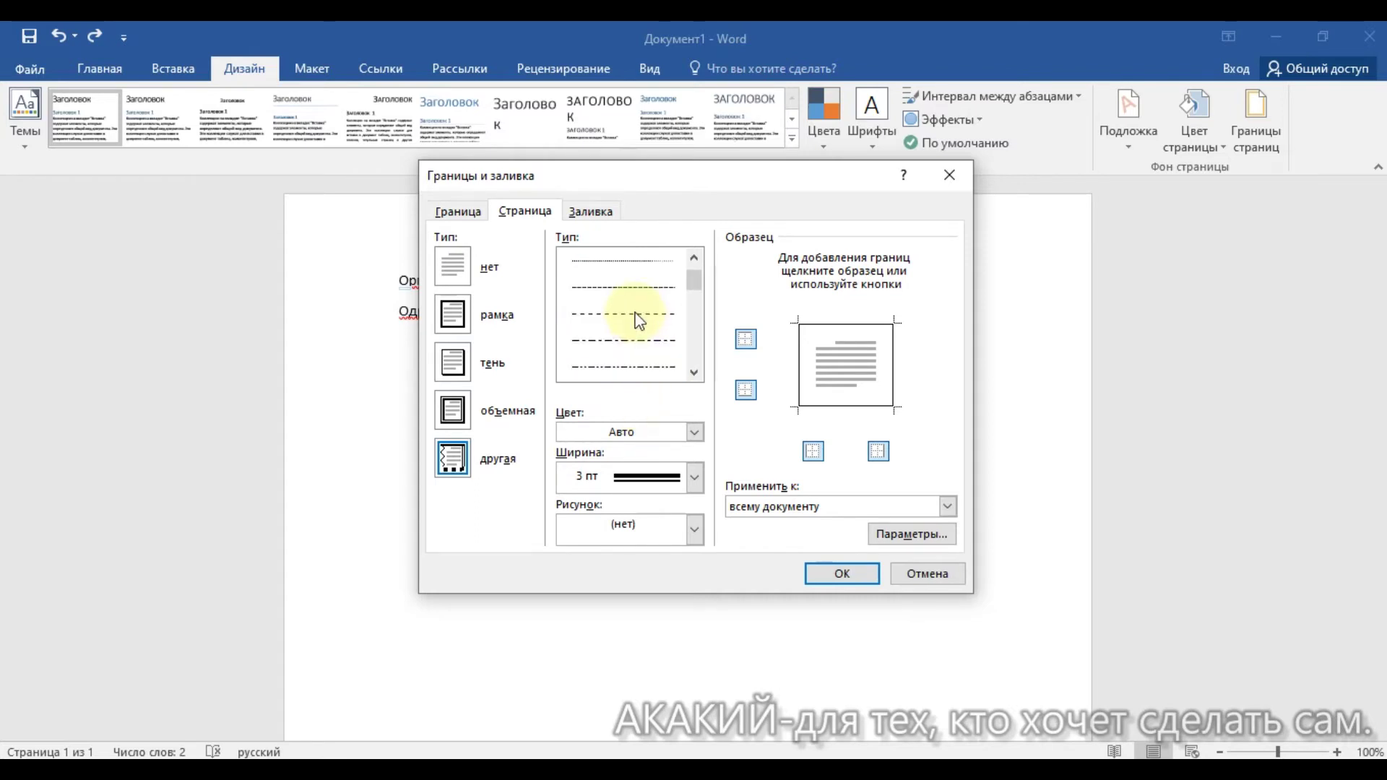
pyautogui.scroll(-1, 628, 296)
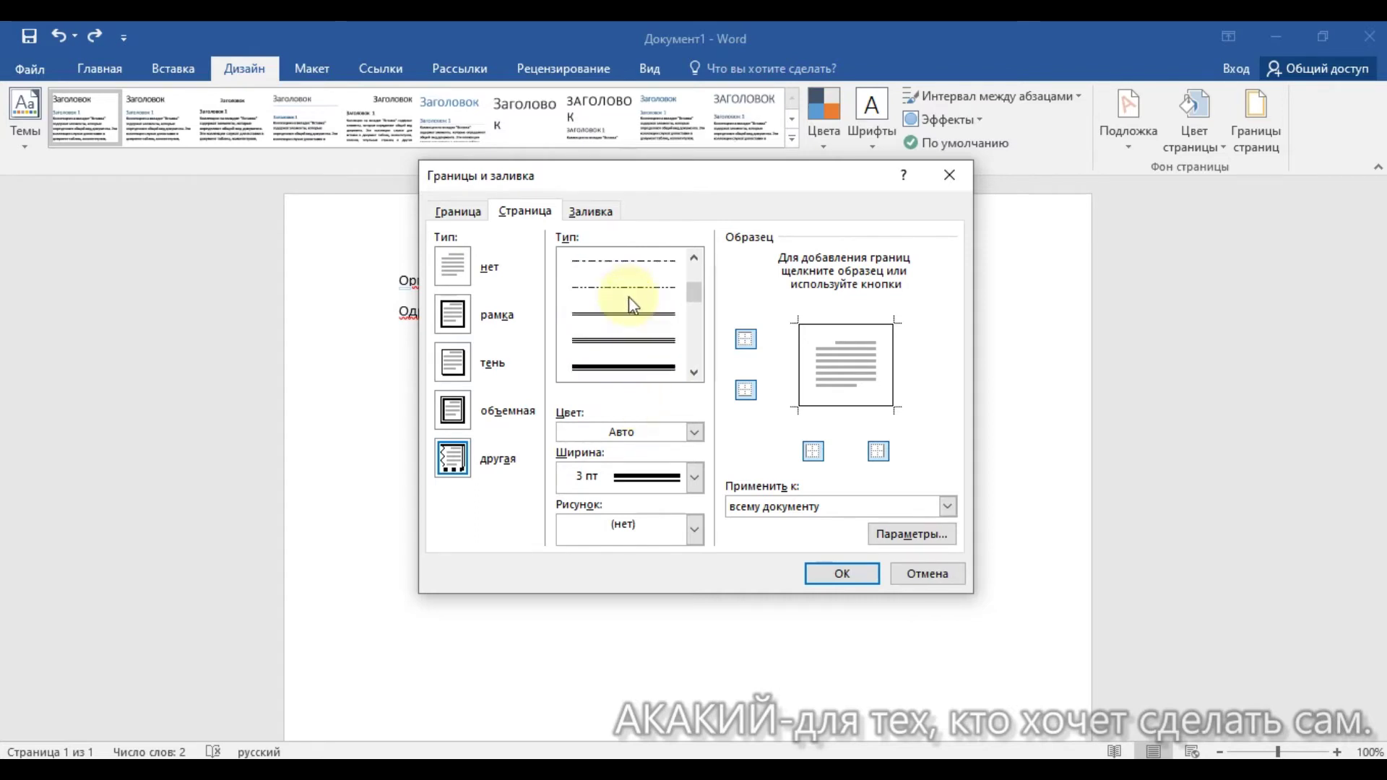
pyautogui.scroll(-1, 621, 314)
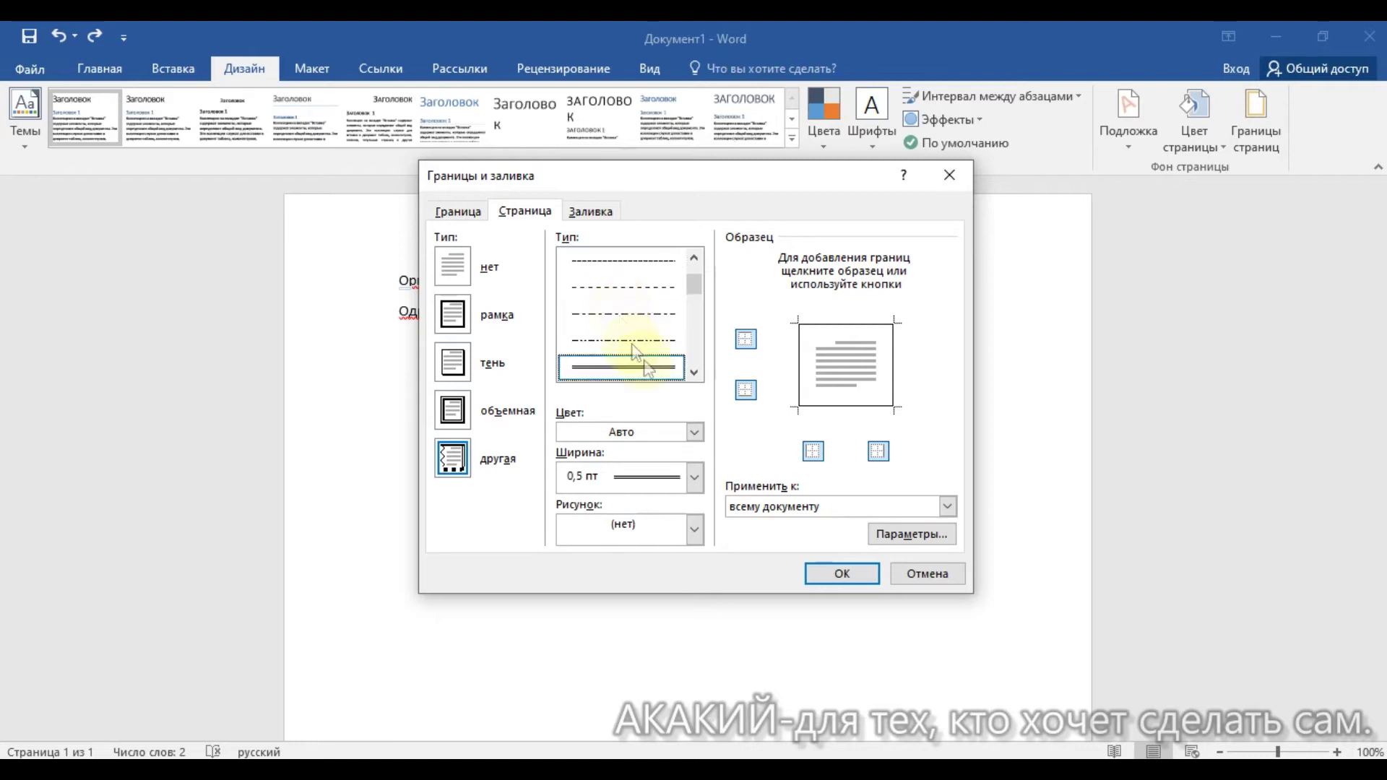
pyautogui.click(693, 432)
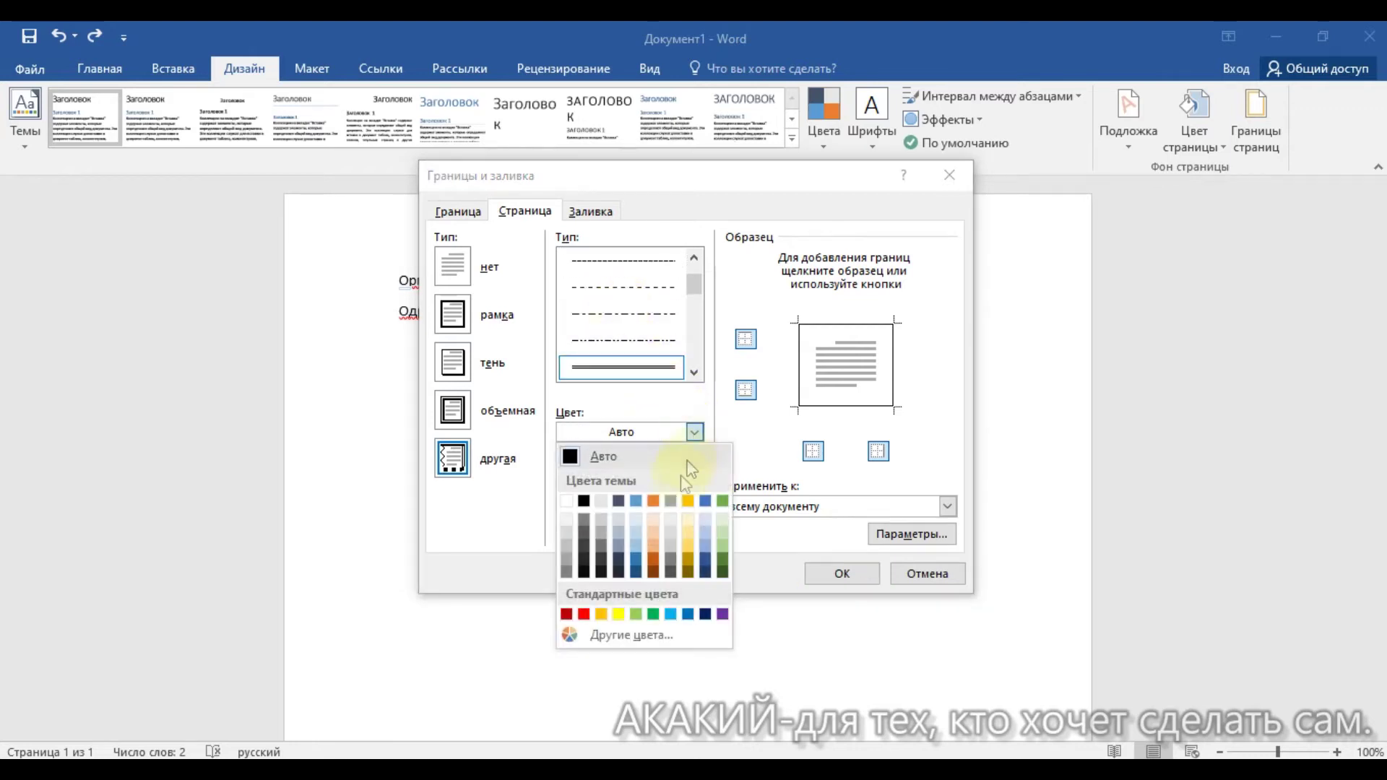
# Make the page border orange and 2.25 pt wide.
pyautogui.click(656, 500)
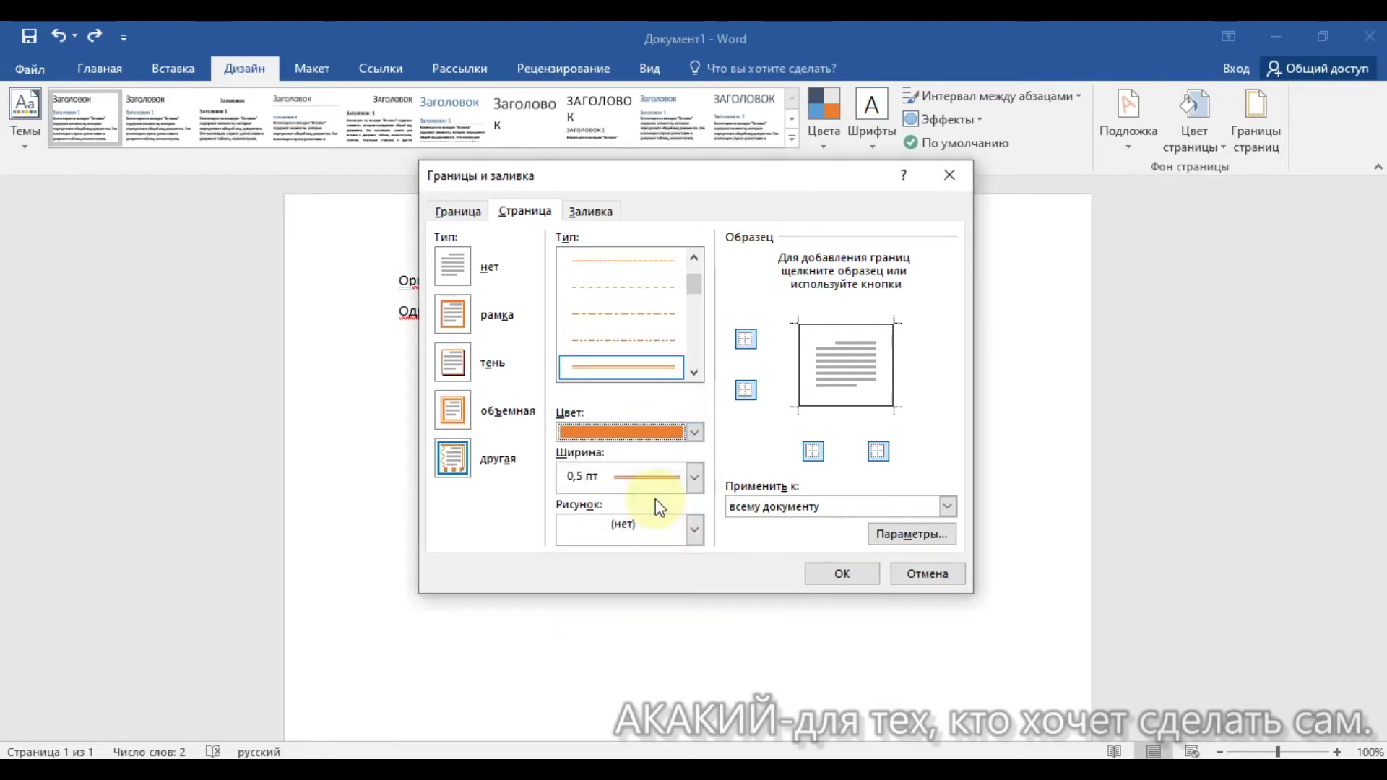
pyautogui.click(674, 433)
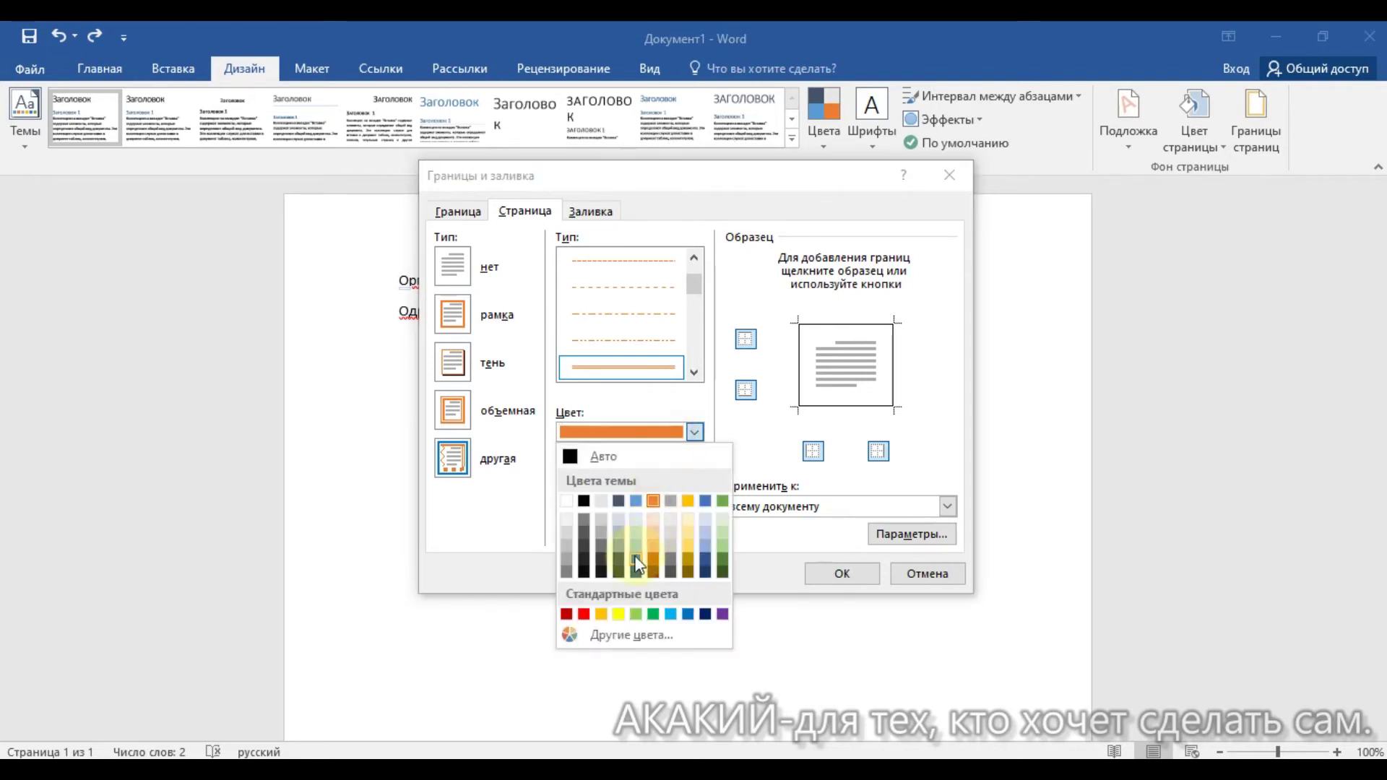
pyautogui.click(693, 432)
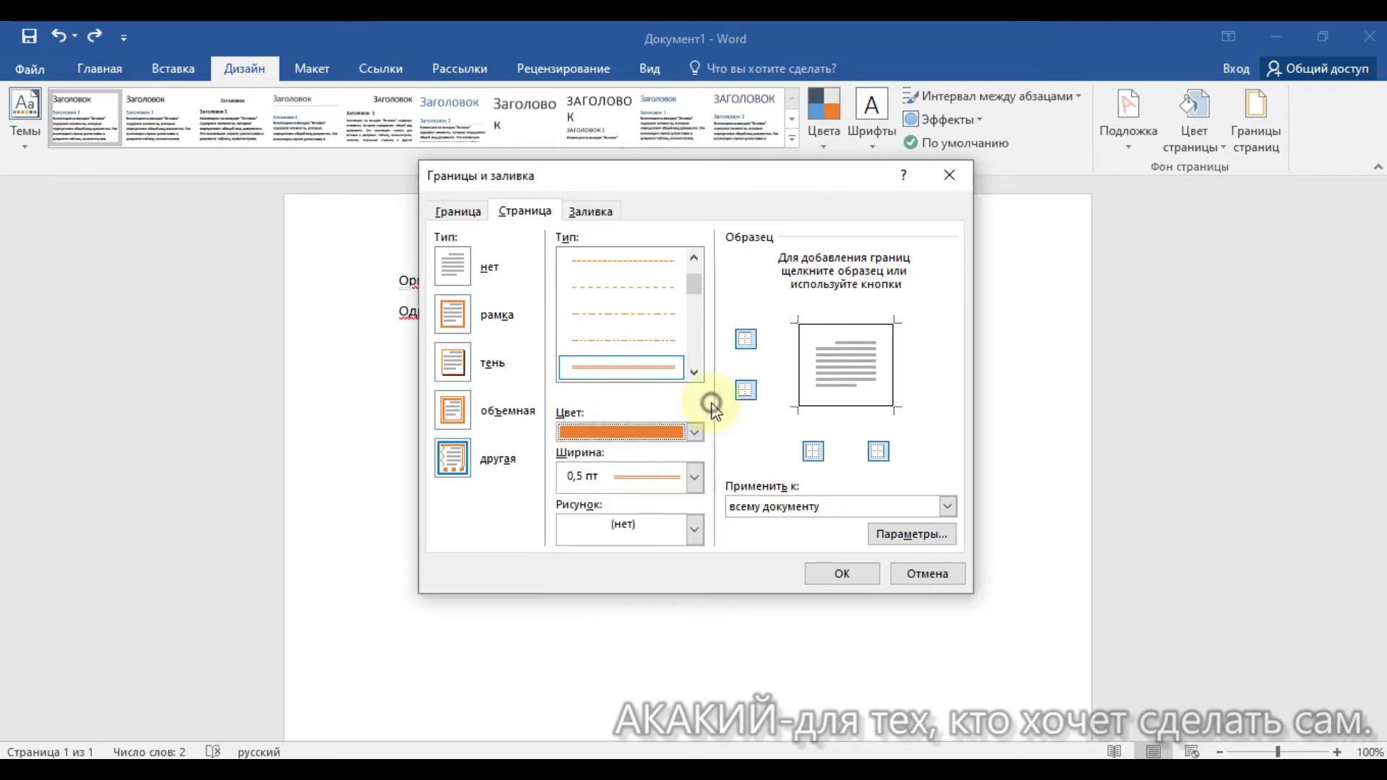
pyautogui.click(695, 483)
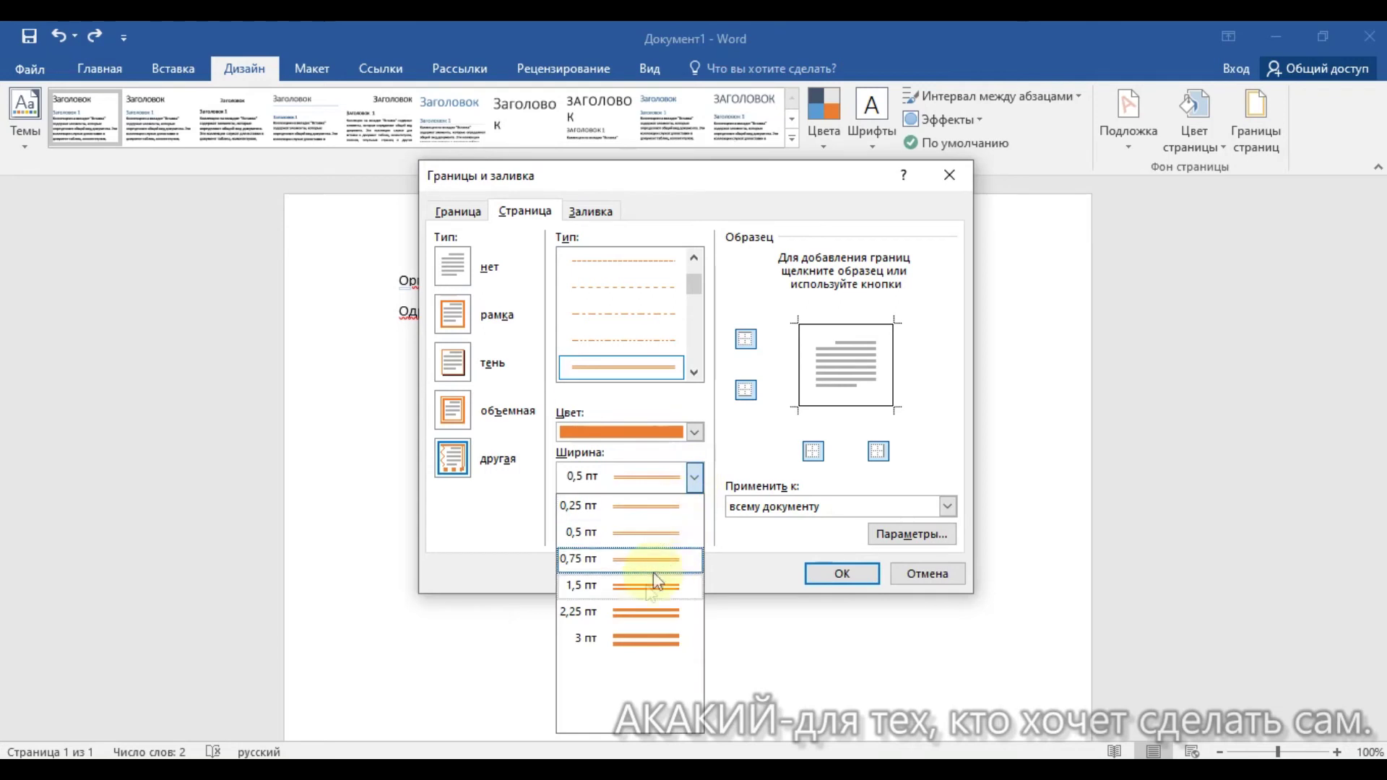
pyautogui.click(636, 614)
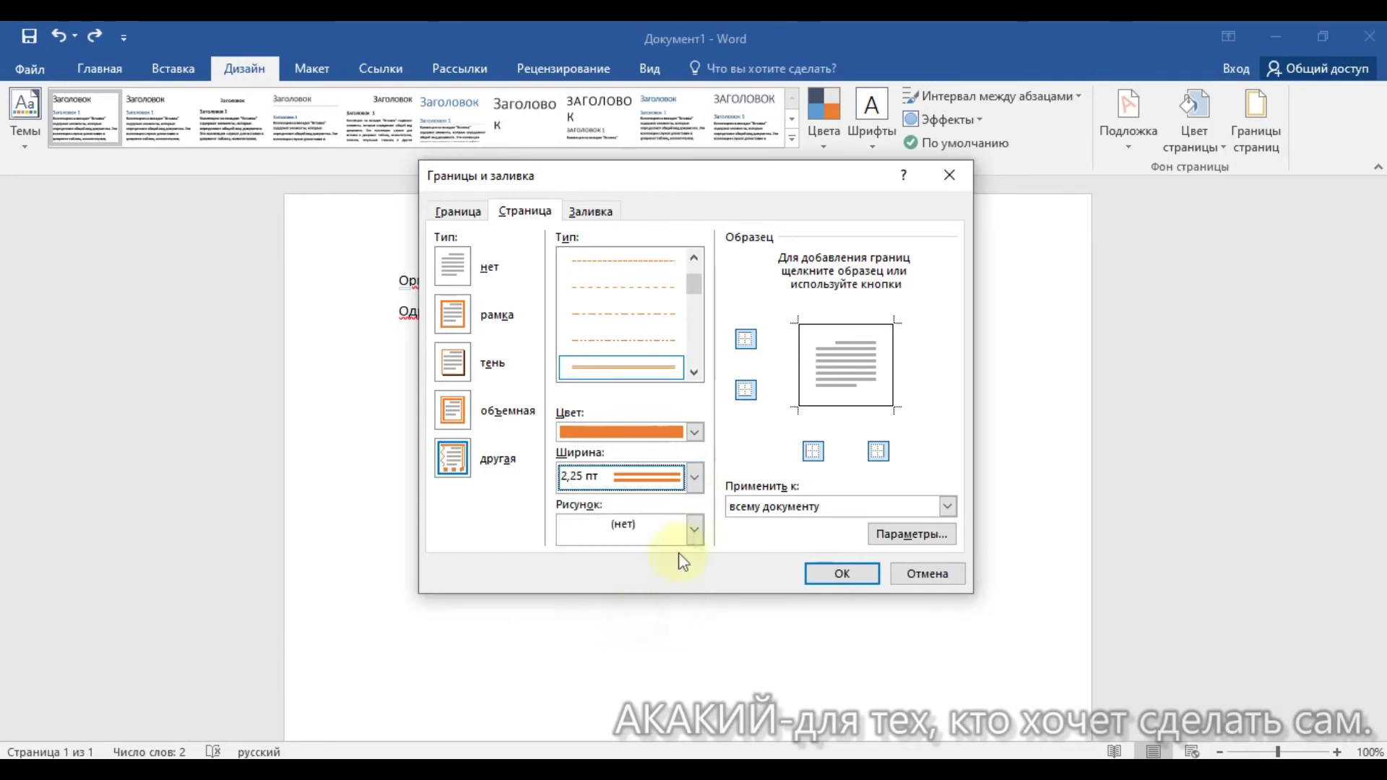
# Browse the Art picture borders and leave it set to none.
pyautogui.click(695, 533)
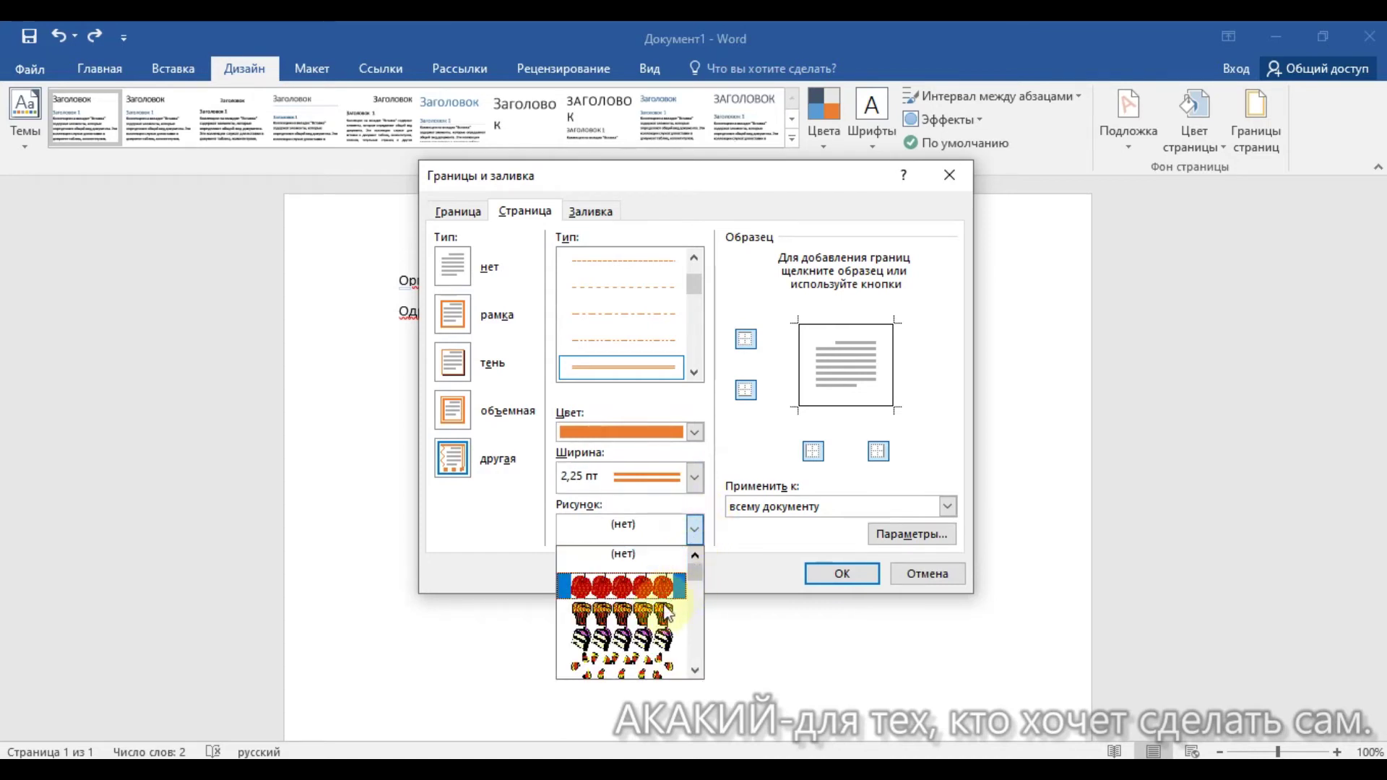
pyautogui.scroll(-1, 663, 599)
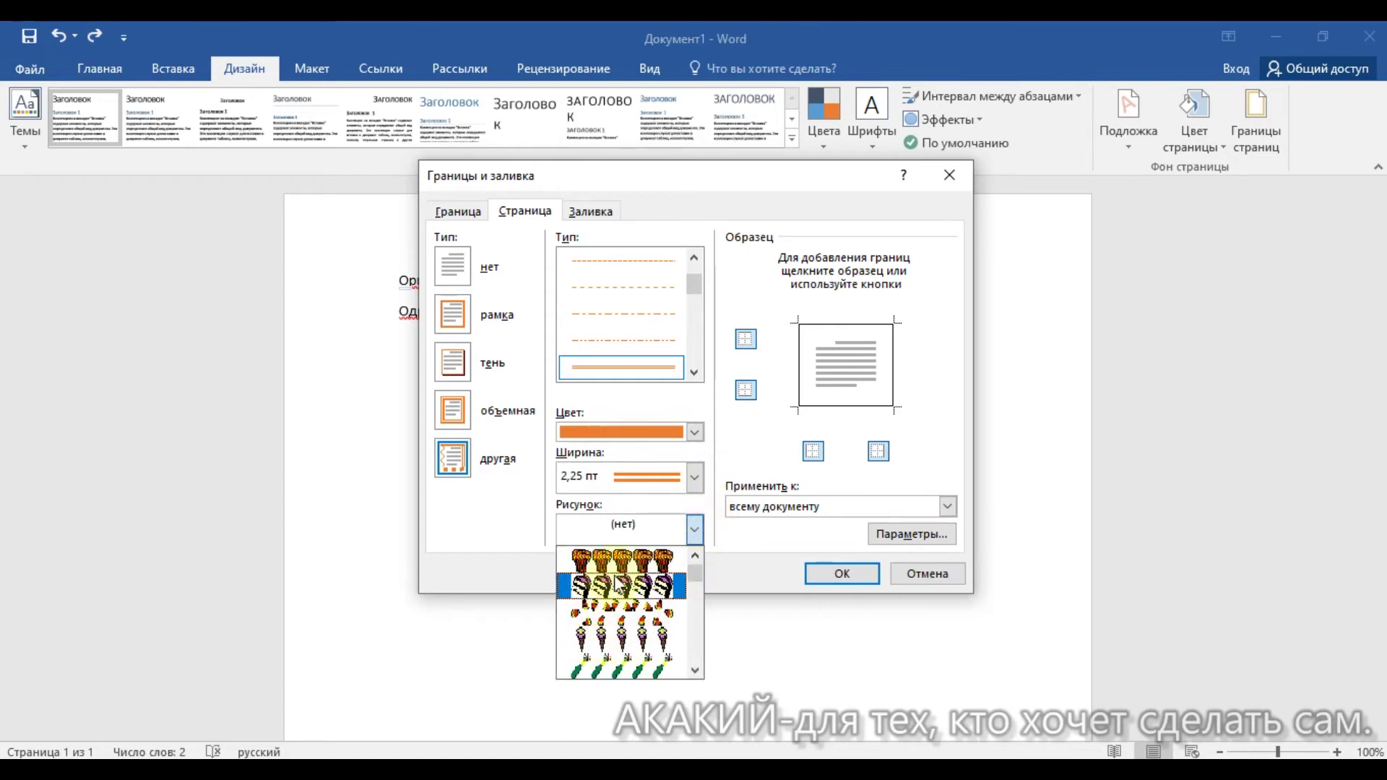
pyautogui.scroll(-4, 773, 371)
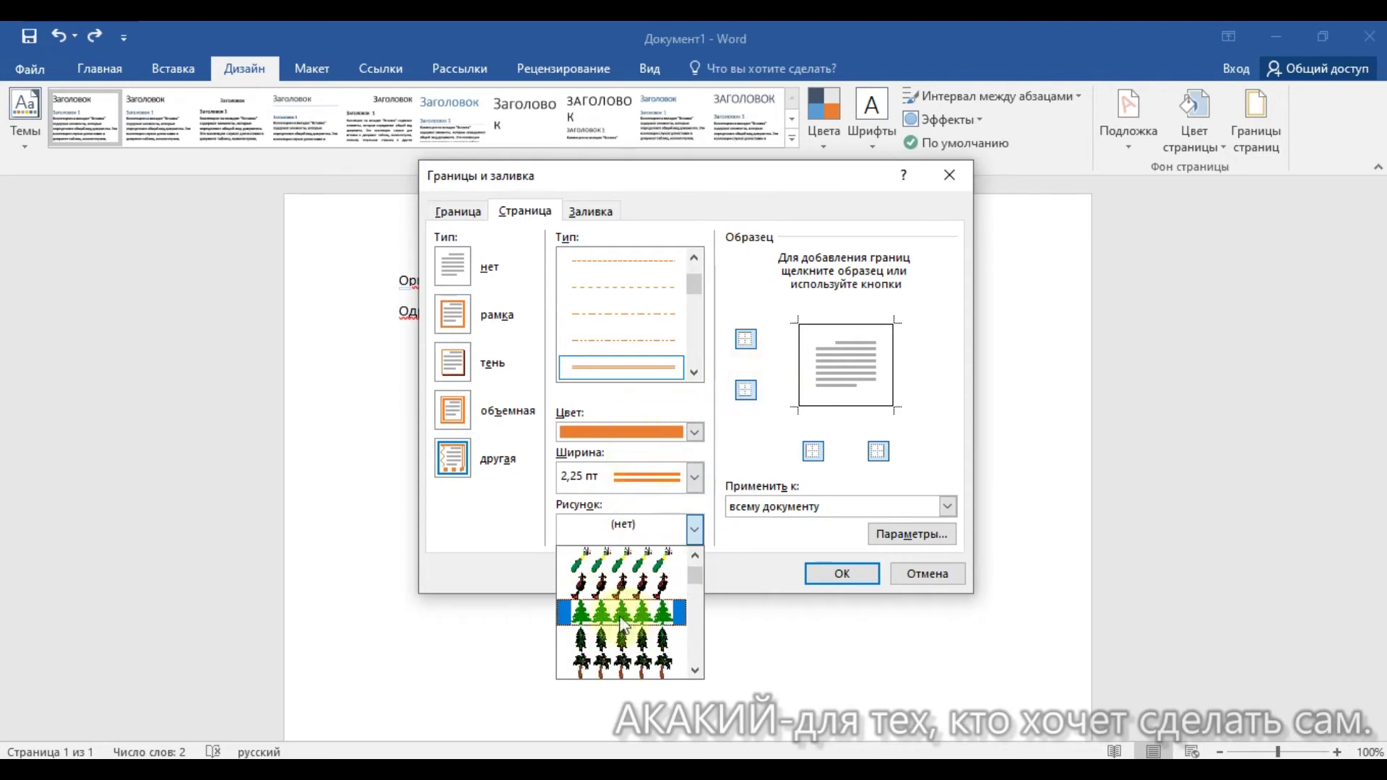
pyautogui.click(722, 505)
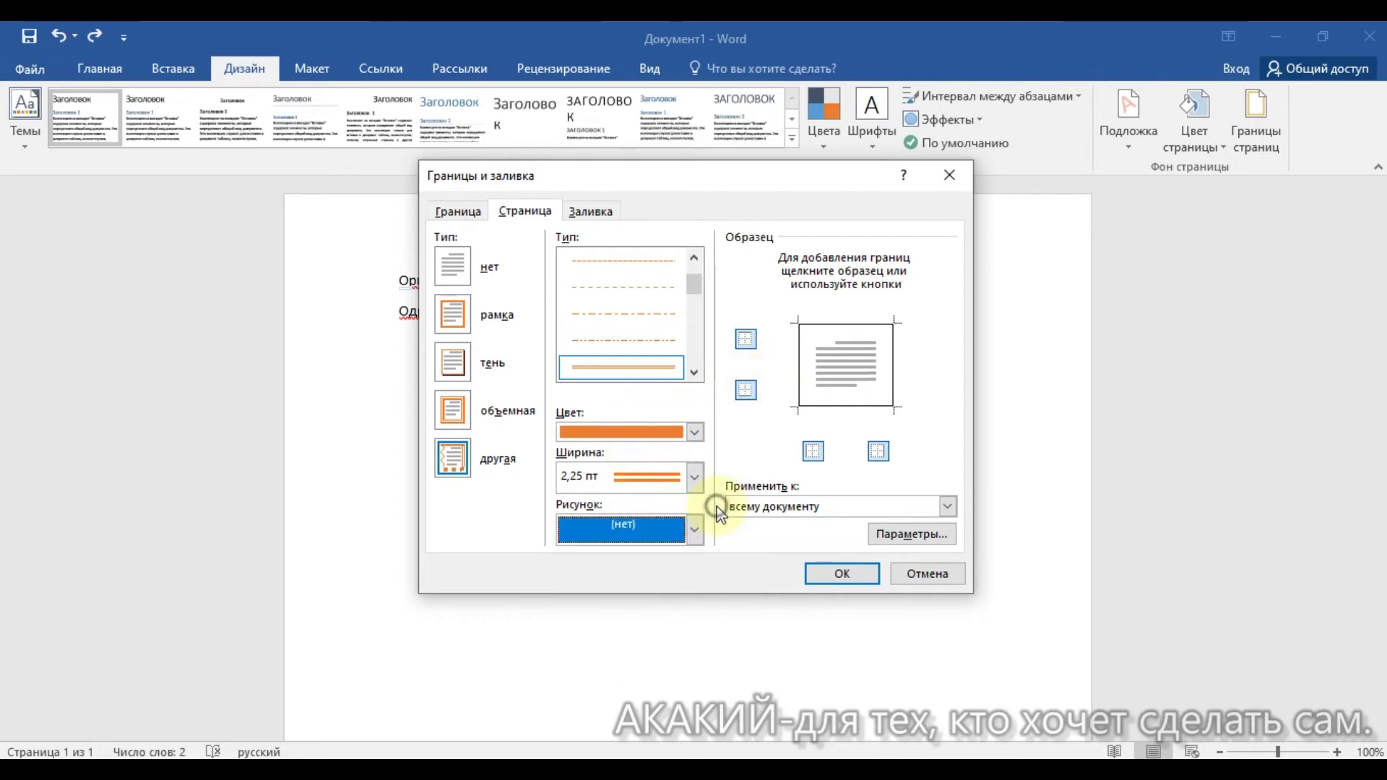
# Apply the orange 2.25 pt border to the whole document and confirm with OK.
pyautogui.click(806, 512)
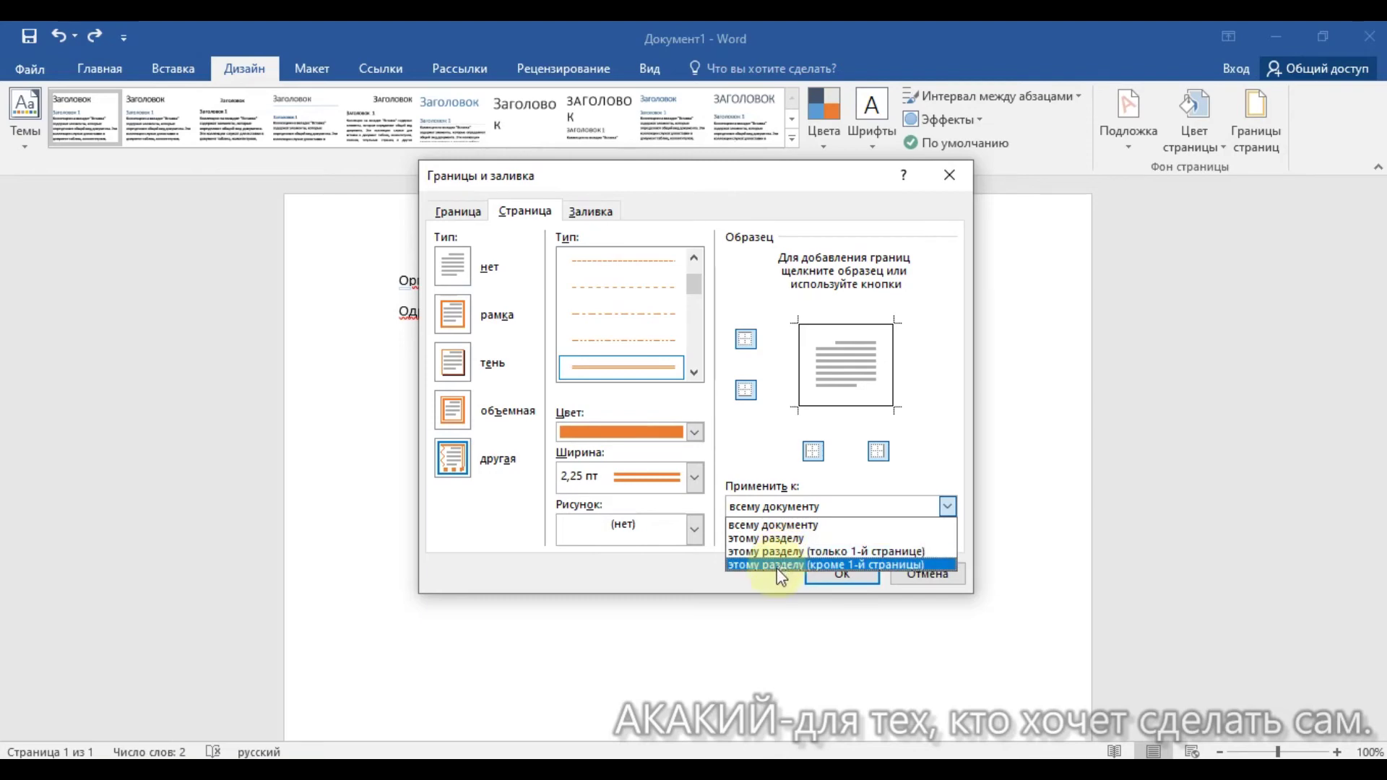
pyautogui.click(795, 523)
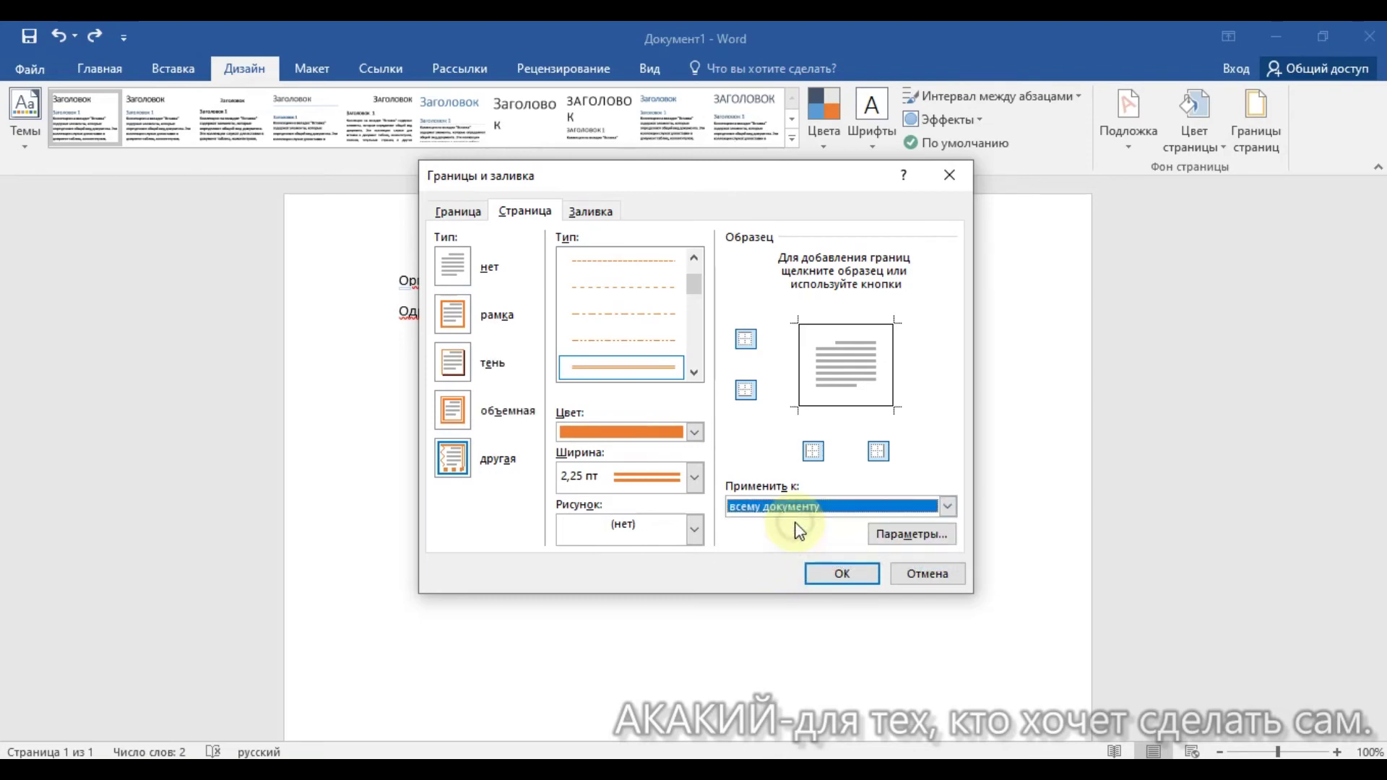
pyautogui.click(874, 578)
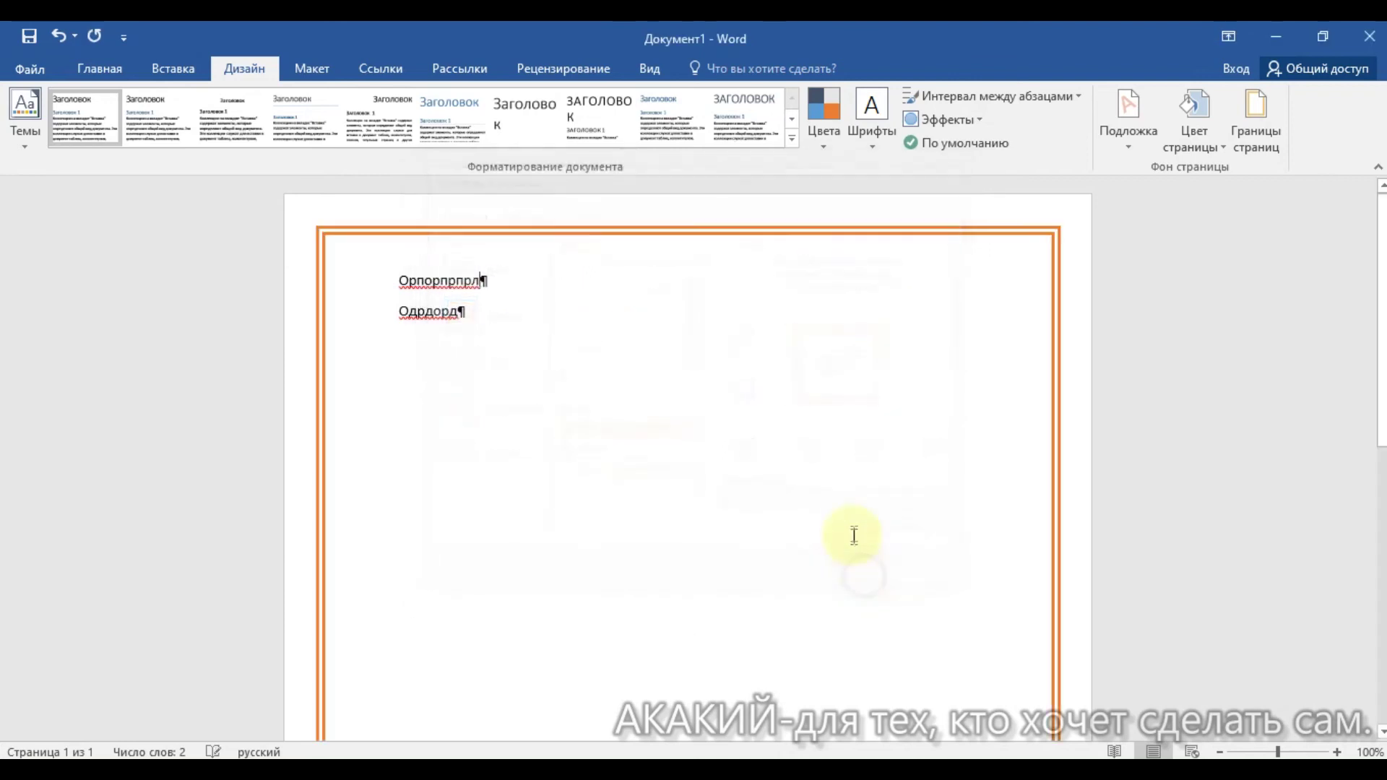
# Scroll to inspect the orange border, then undo it with Ctrl+Z.
pyautogui.scroll(-3, 752, 370)
pyautogui.scroll(-2, 734, 371)
pyautogui.scroll(2, 734, 378)
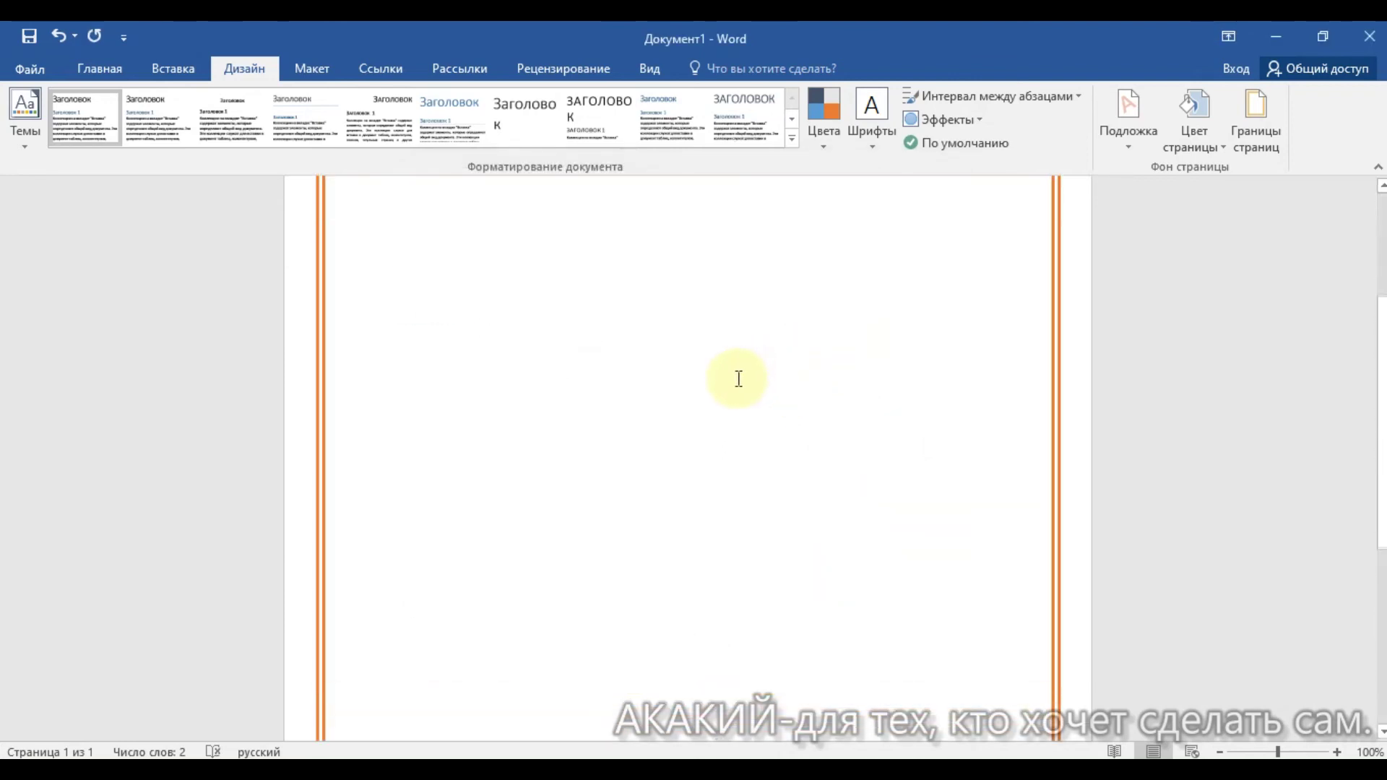
pyautogui.scroll(3, 734, 388)
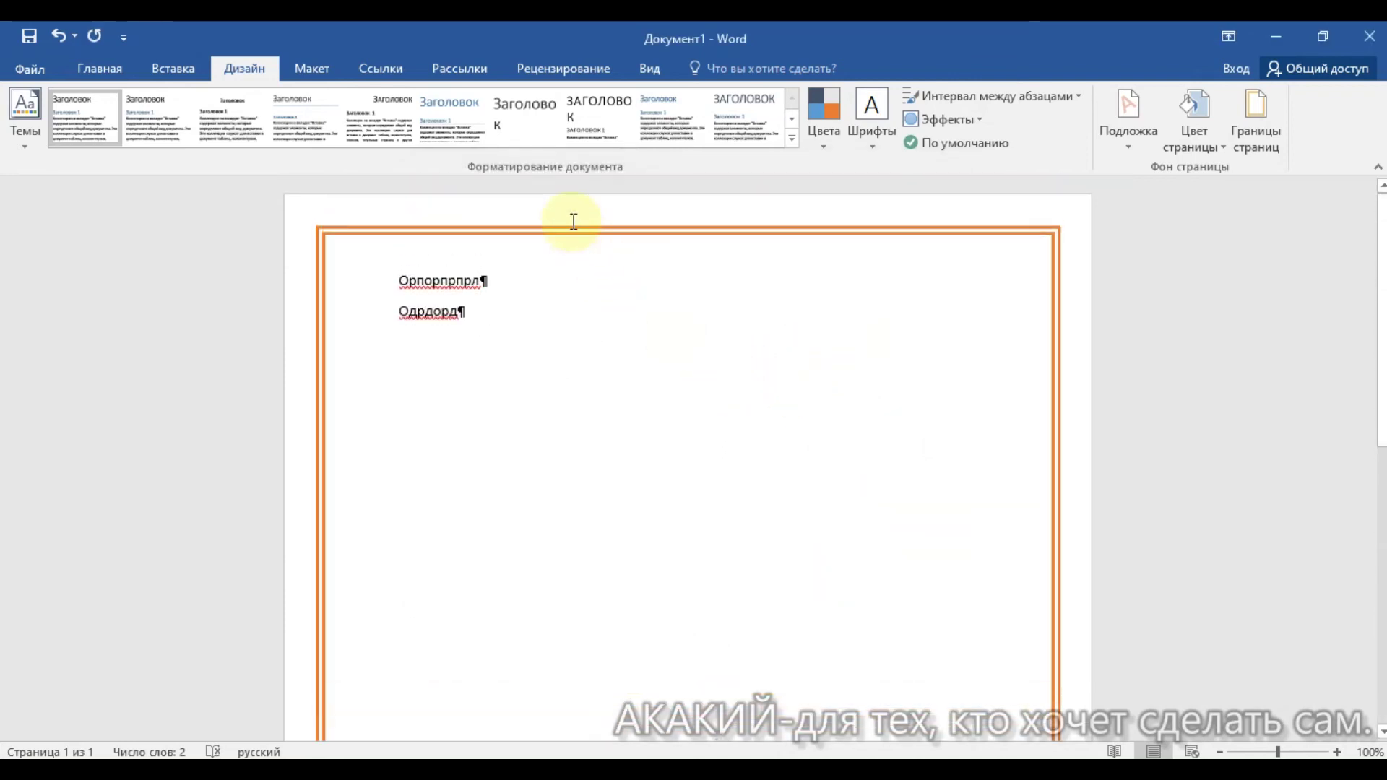
pyautogui.click(581, 309)
pyautogui.hotkey('ctrl', 'z')
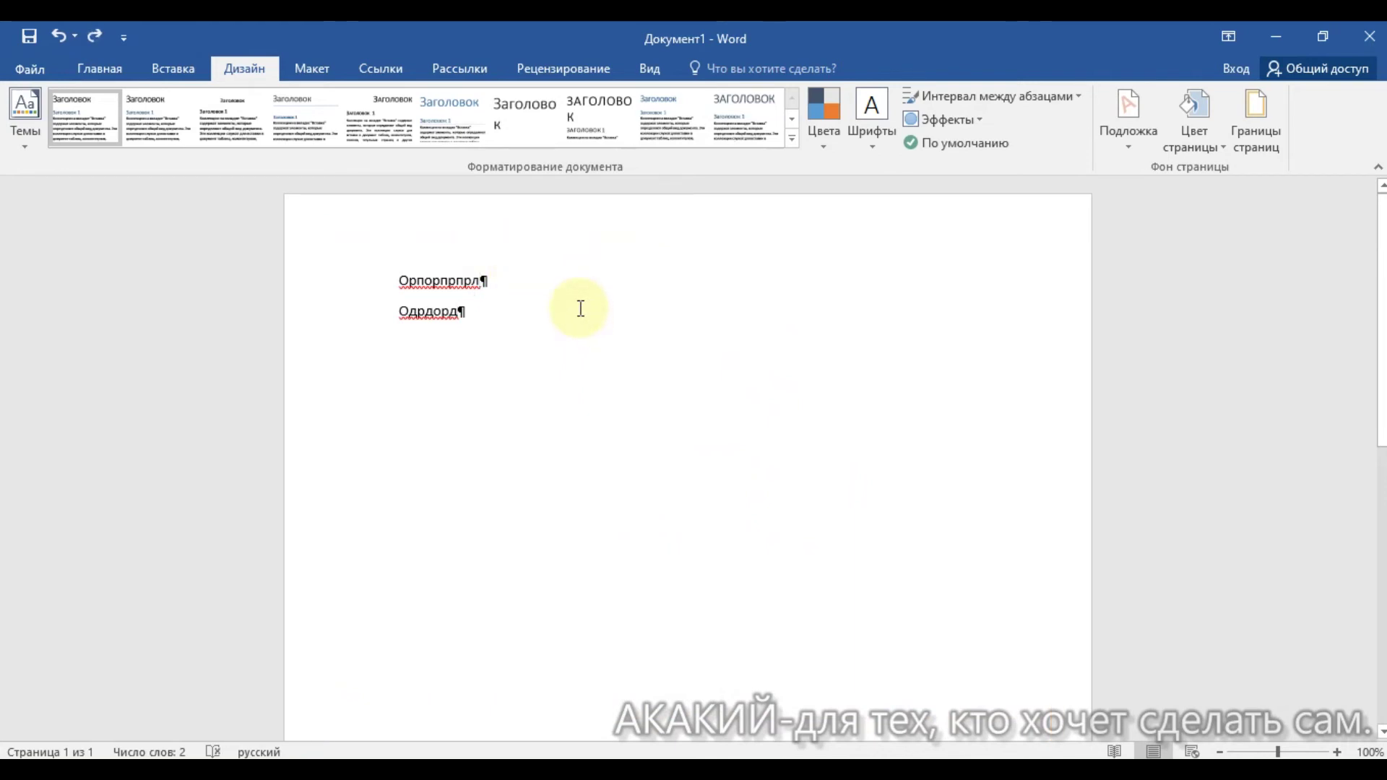
# Reopen Page Borders and pick the wavy line style for a 0.75 pt box border.
pyautogui.click(1255, 123)
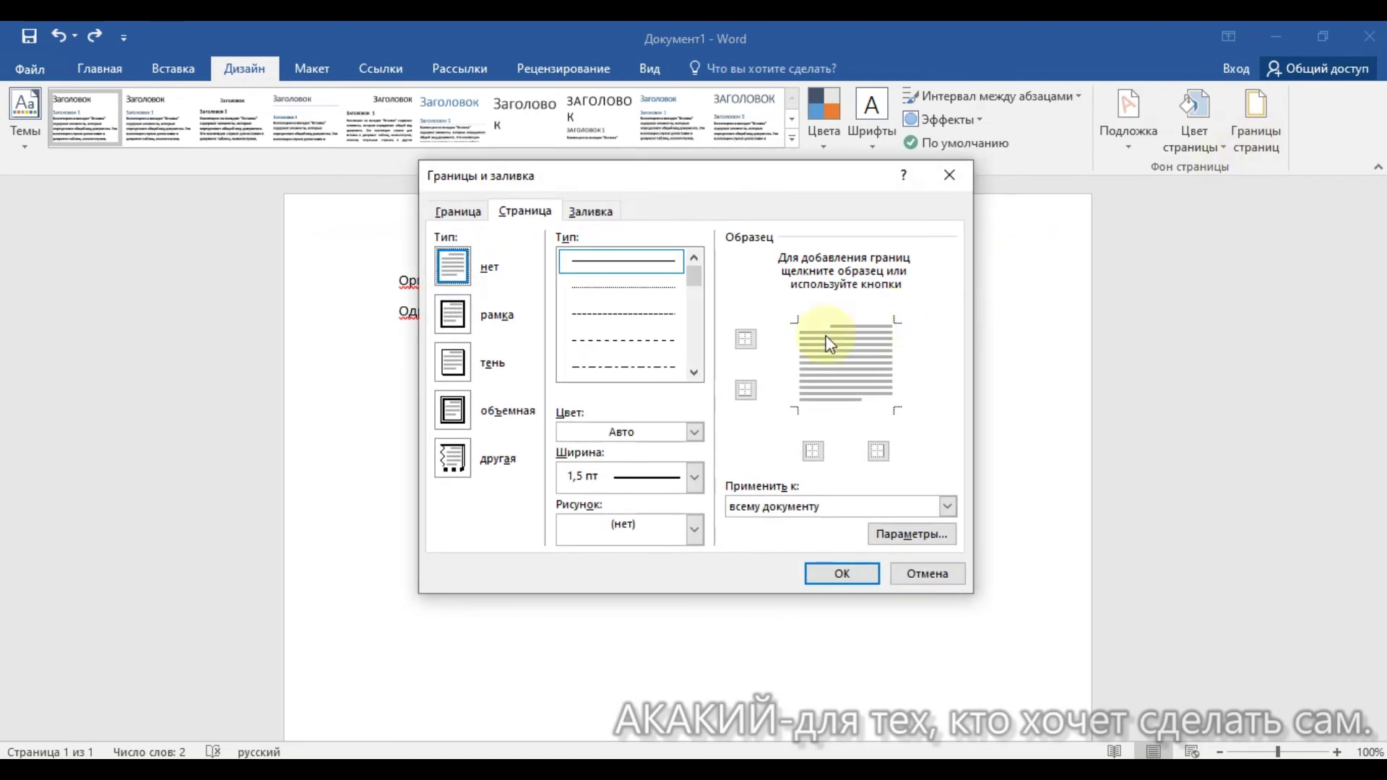
pyautogui.scroll(-2, 656, 310)
pyautogui.scroll(-1, 656, 311)
pyautogui.scroll(-2, 655, 311)
pyautogui.scroll(-1, 656, 318)
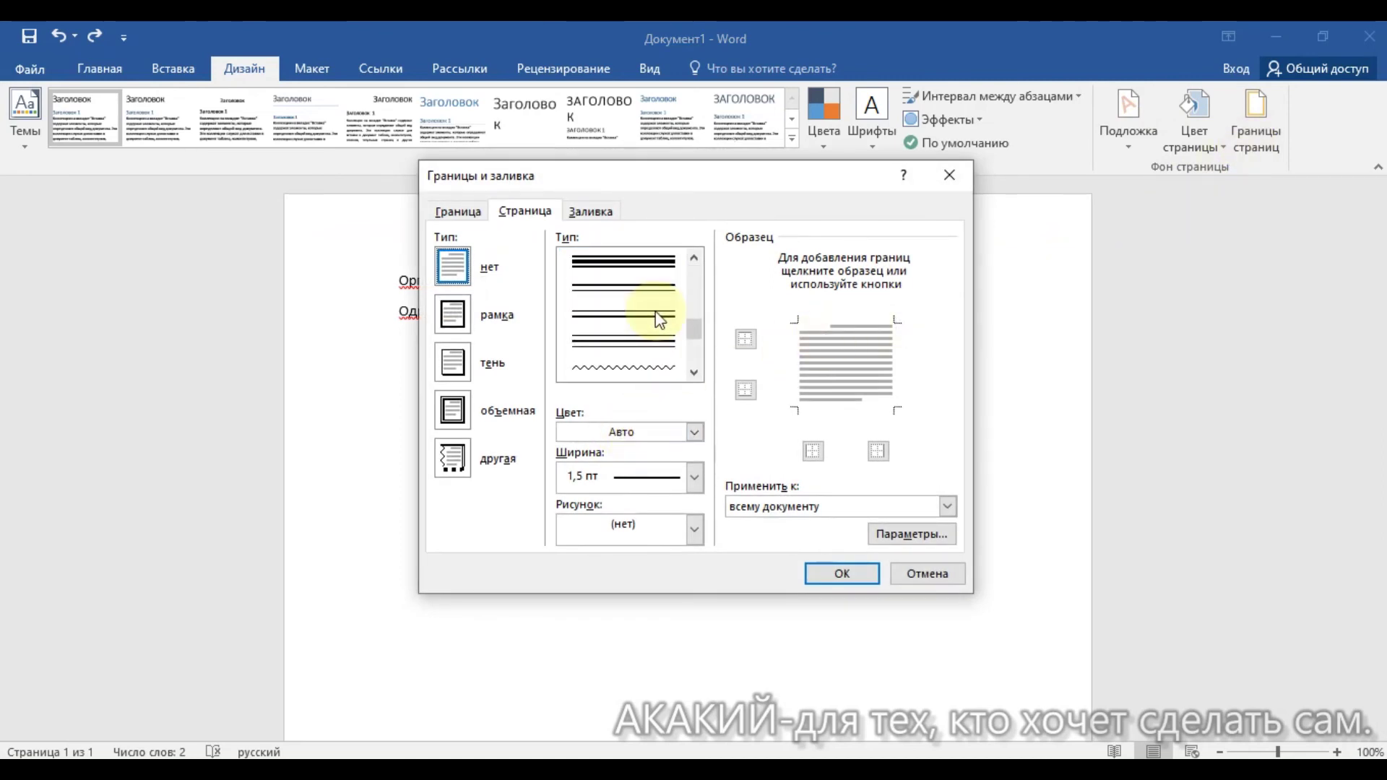
pyautogui.click(626, 289)
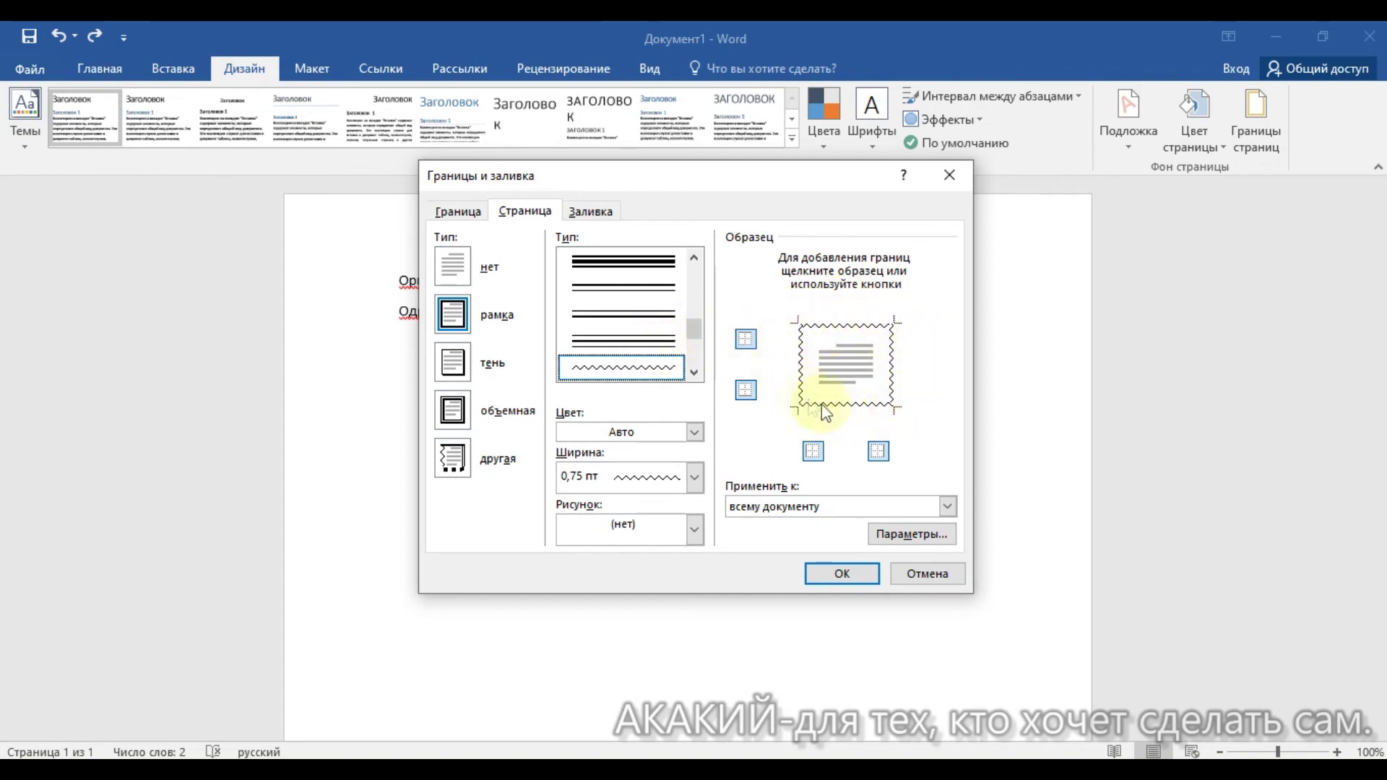
pyautogui.scroll(-2, 636, 332)
pyautogui.scroll(-1, 629, 325)
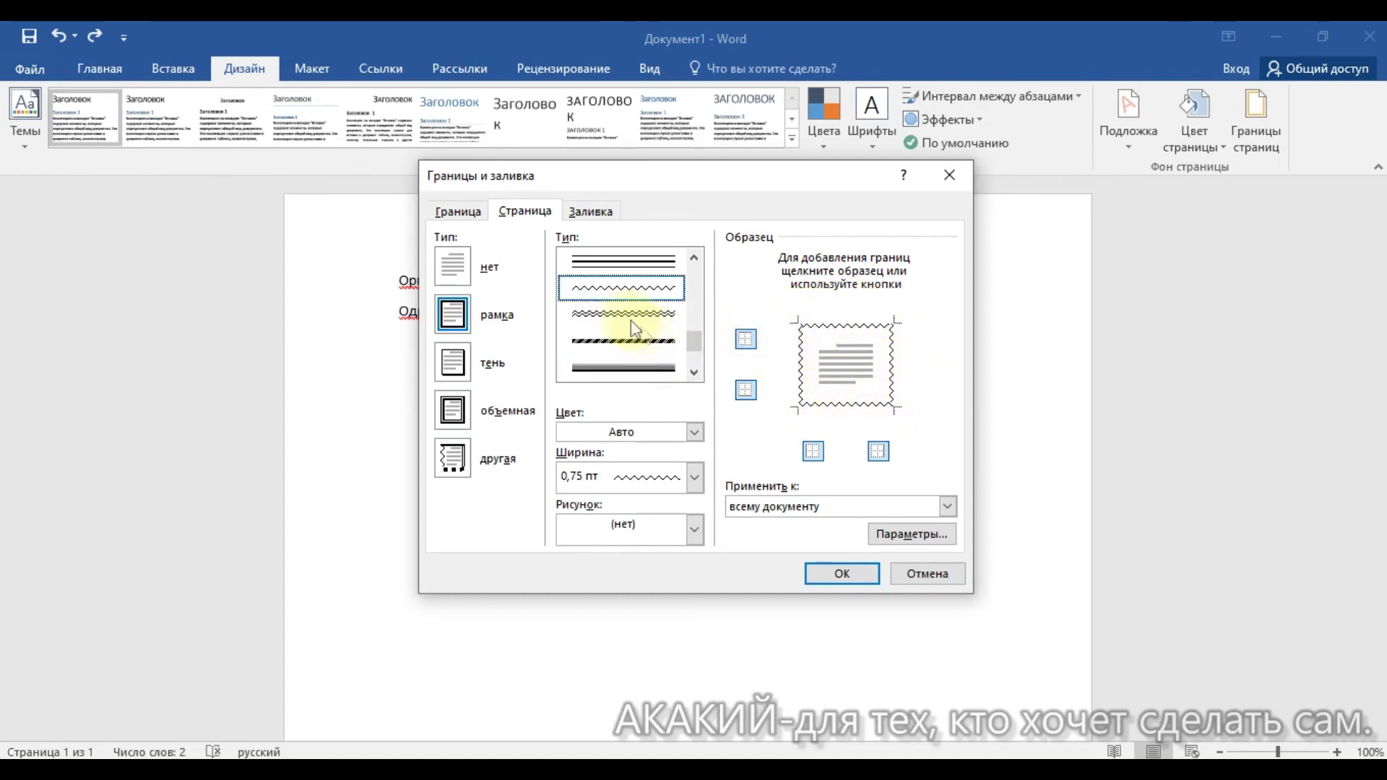
# Make the wavy border light green at 1,5 pt, apply it, and open the page header.
pyautogui.click(694, 432)
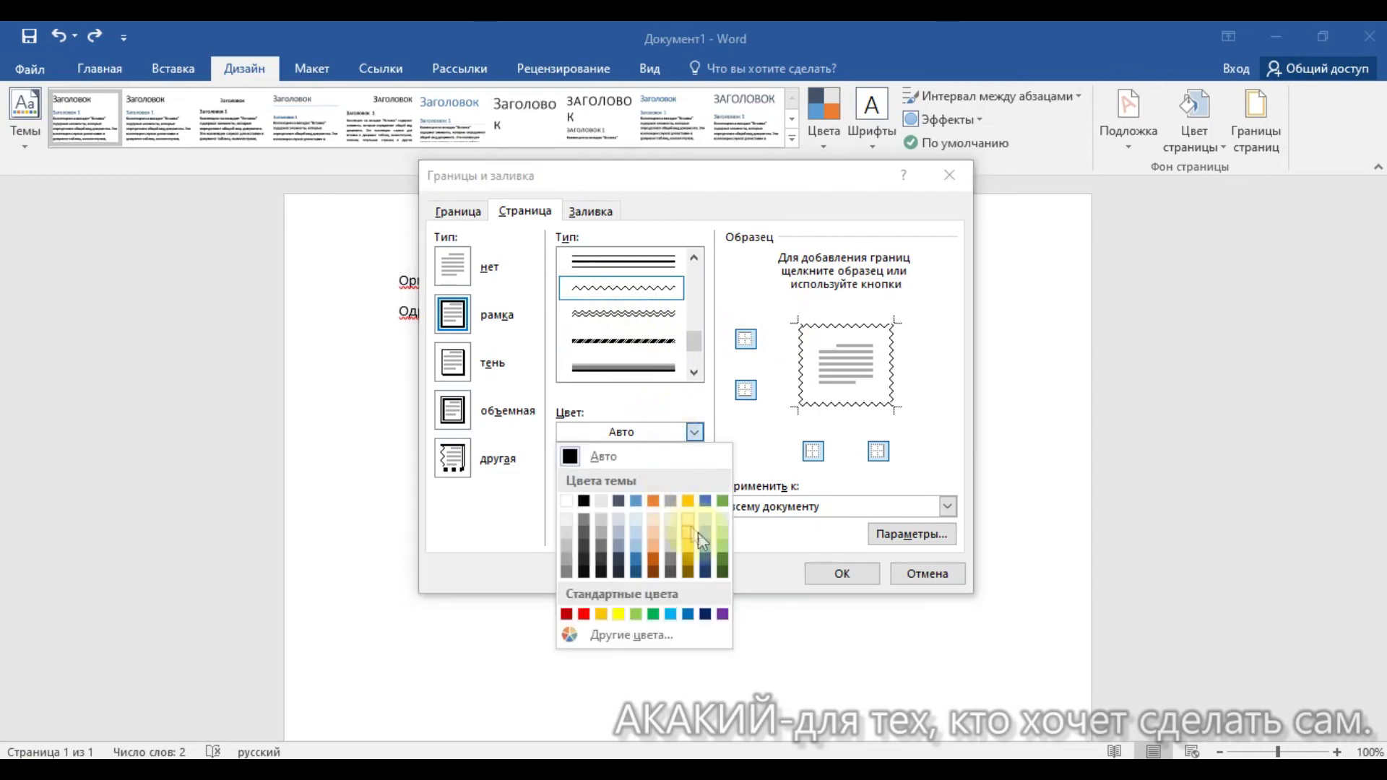
pyautogui.click(723, 546)
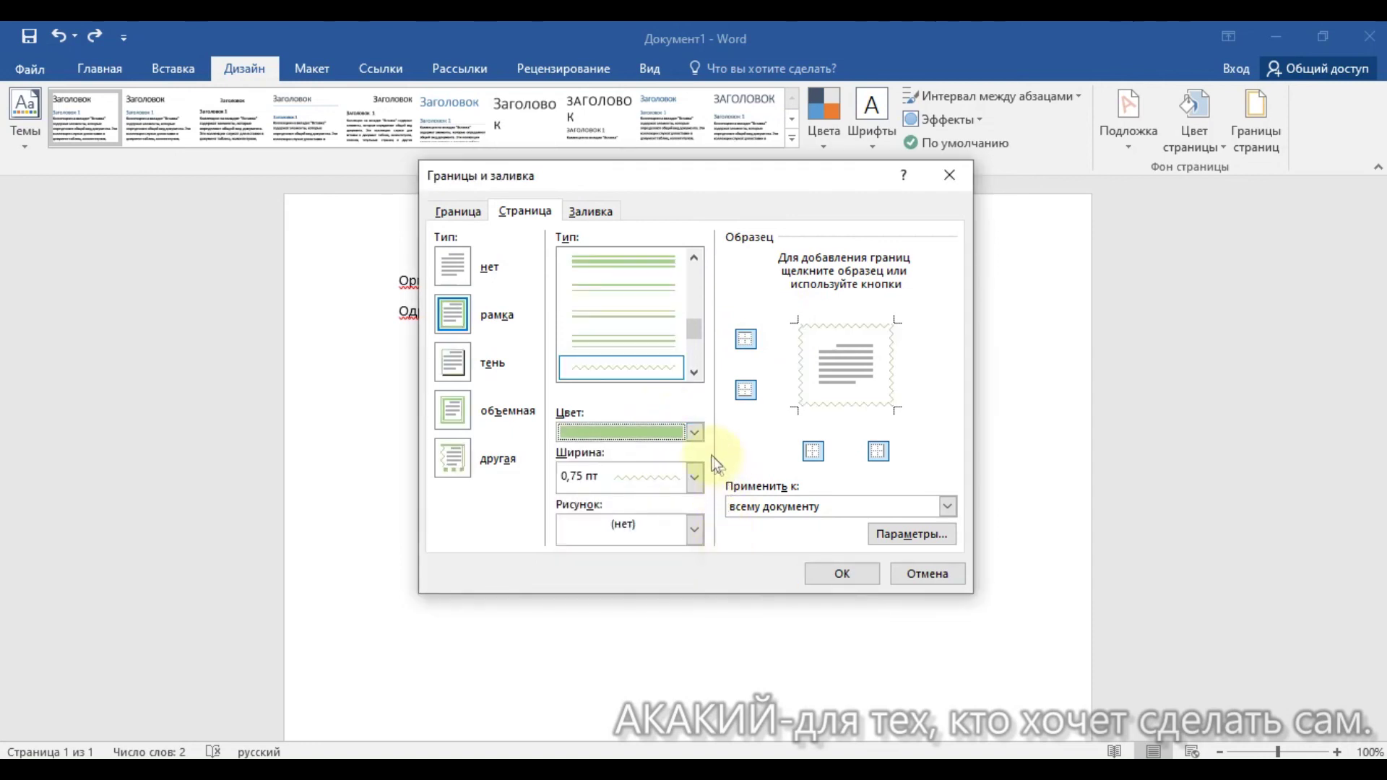
pyautogui.click(694, 476)
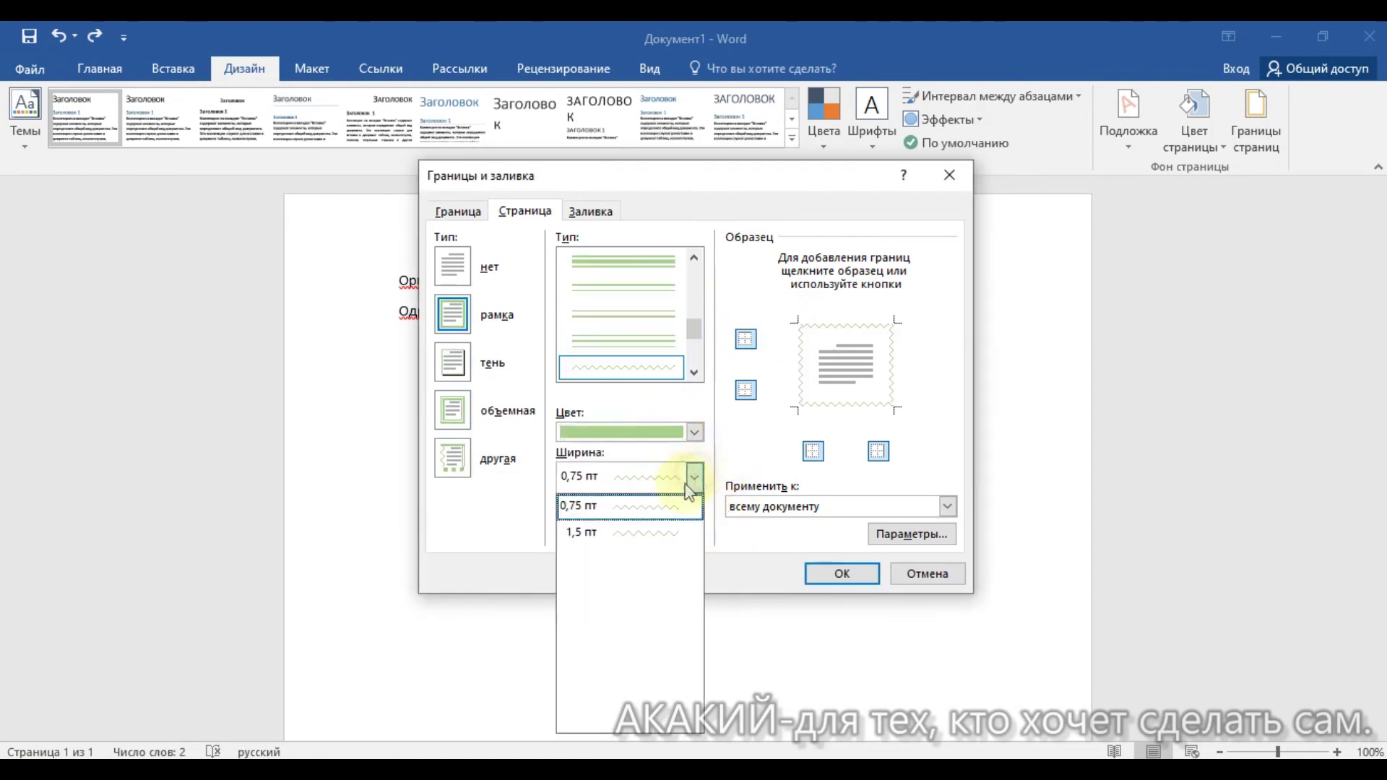
pyautogui.click(650, 534)
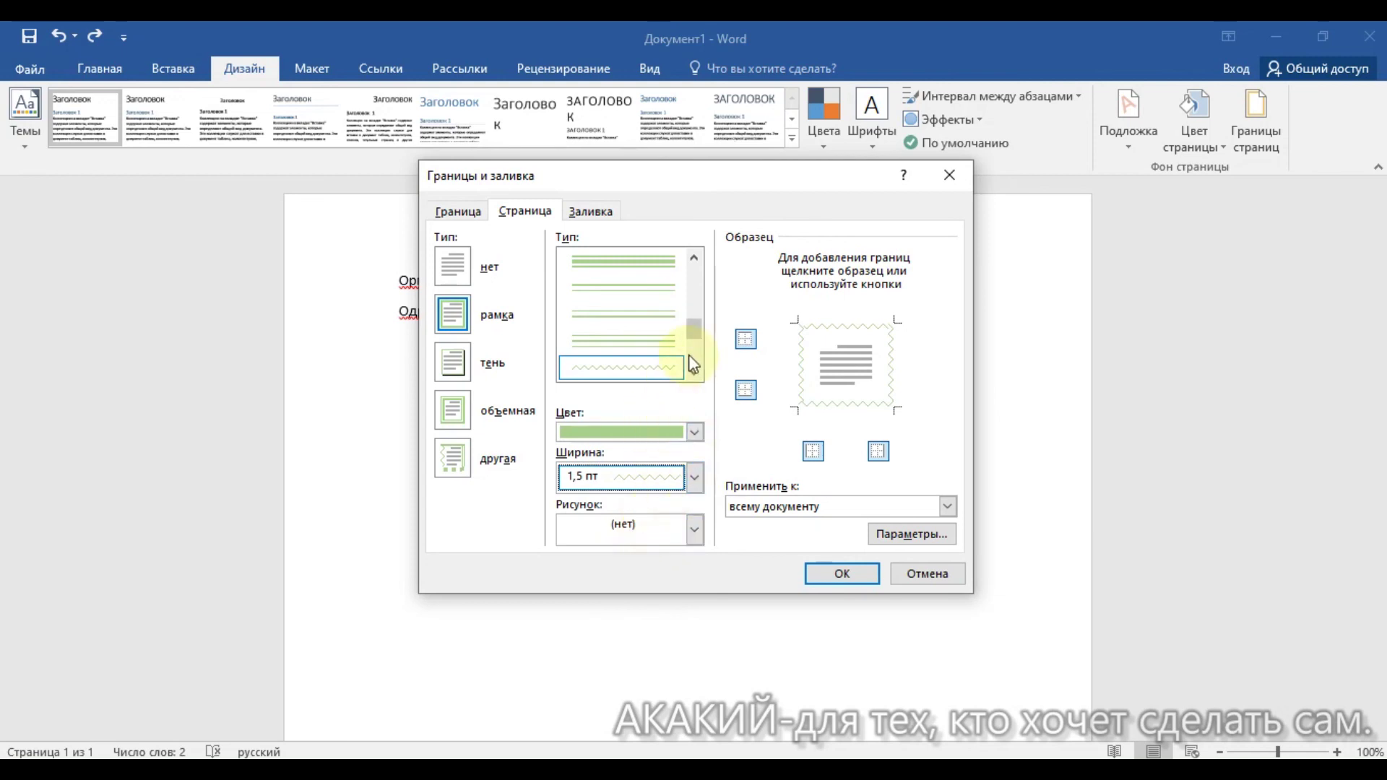
pyautogui.click(842, 573)
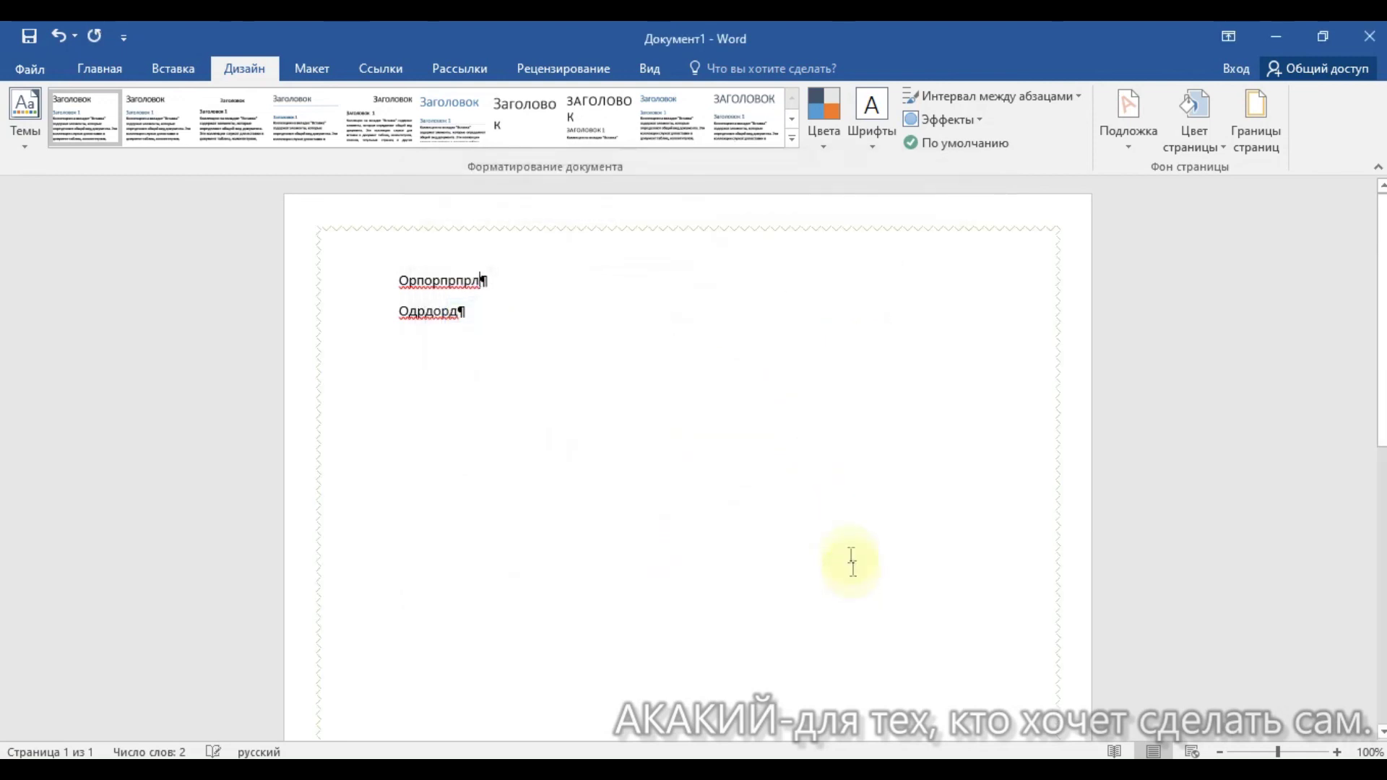
pyautogui.doubleClick(534, 213)
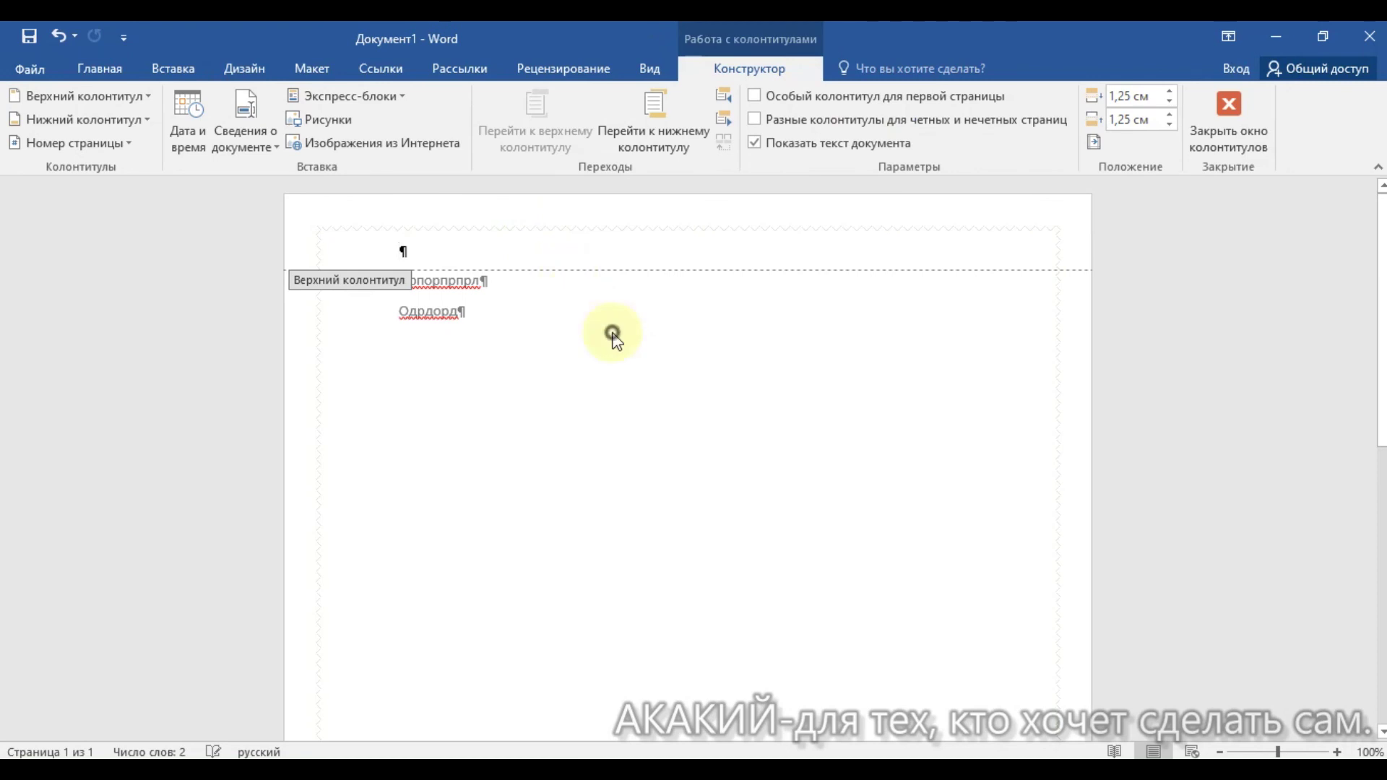
pyautogui.click(1228, 108)
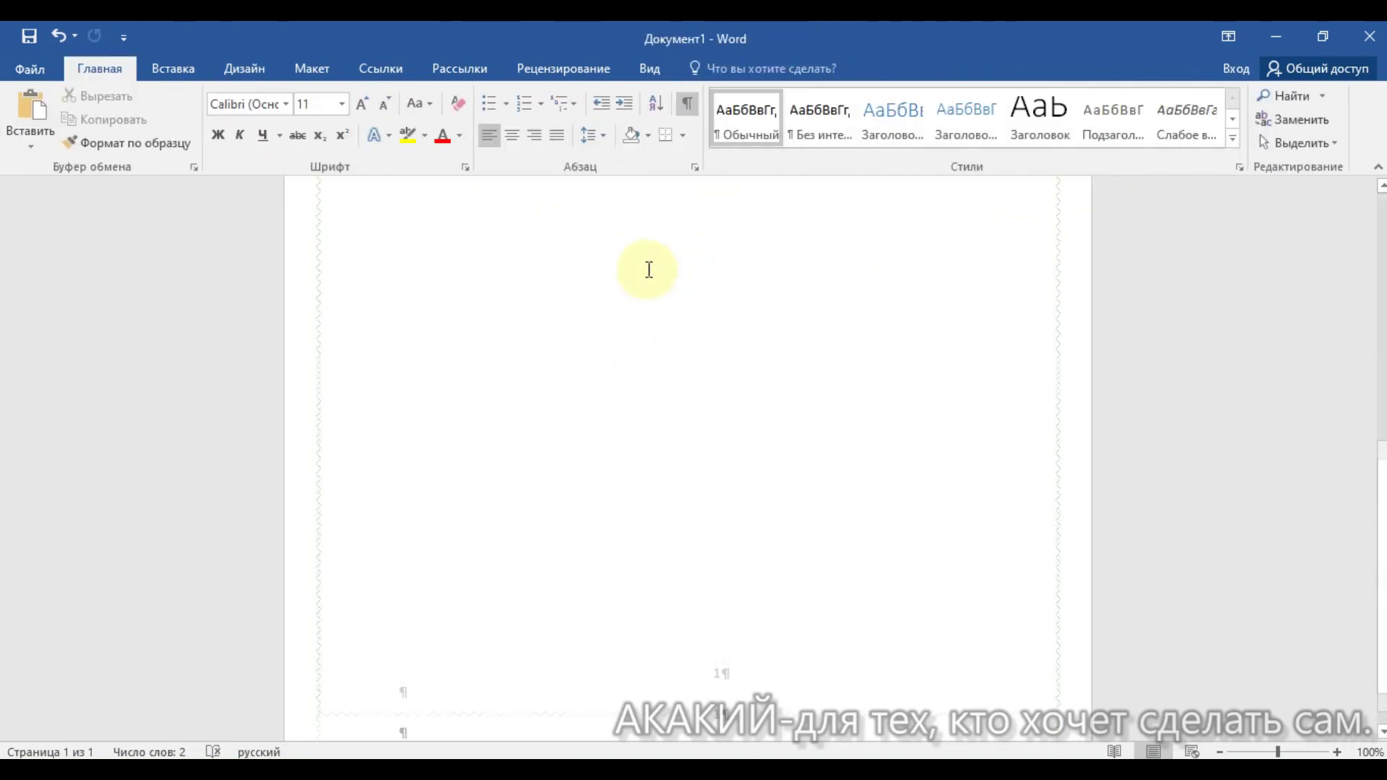
pyautogui.scroll(-2, 649, 270)
pyautogui.scroll(2, 661, 289)
pyautogui.scroll(2, 666, 311)
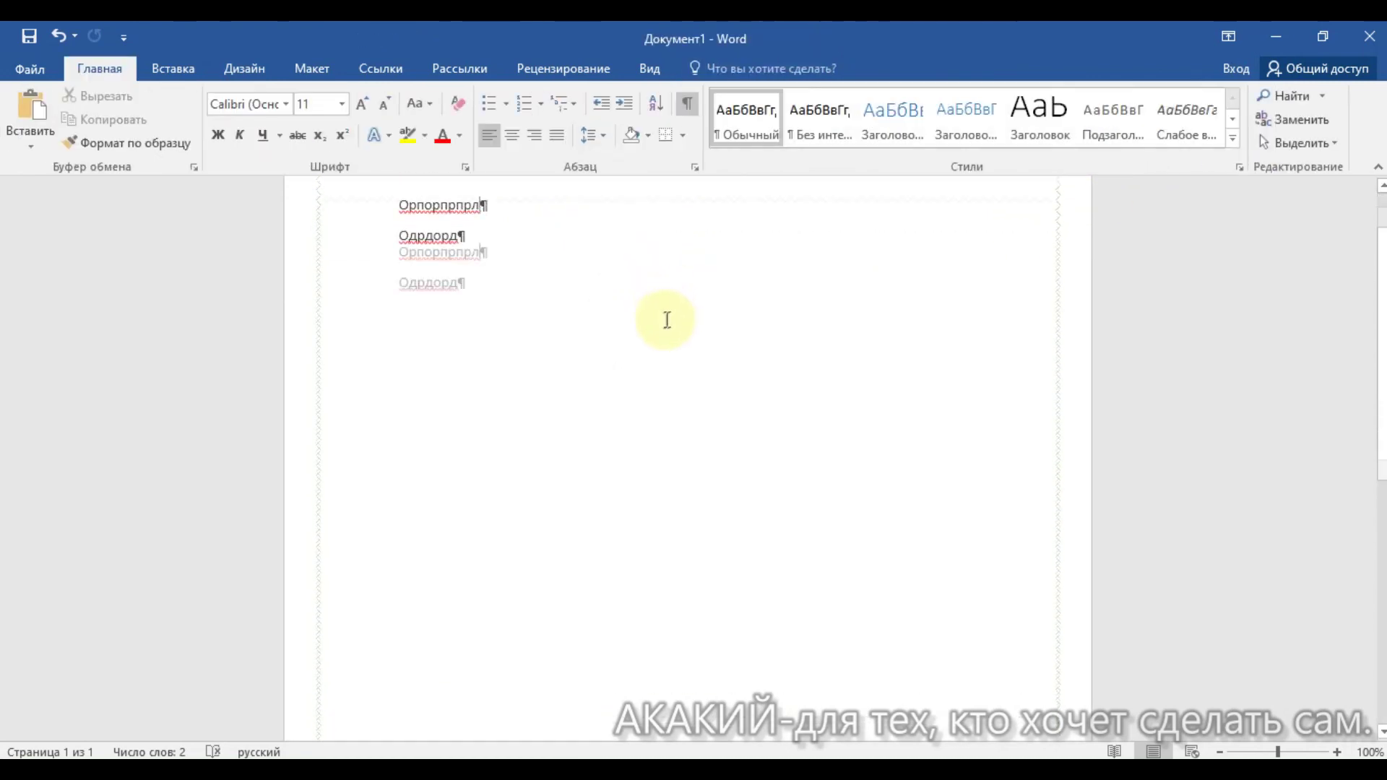
pyautogui.scroll(1, 666, 318)
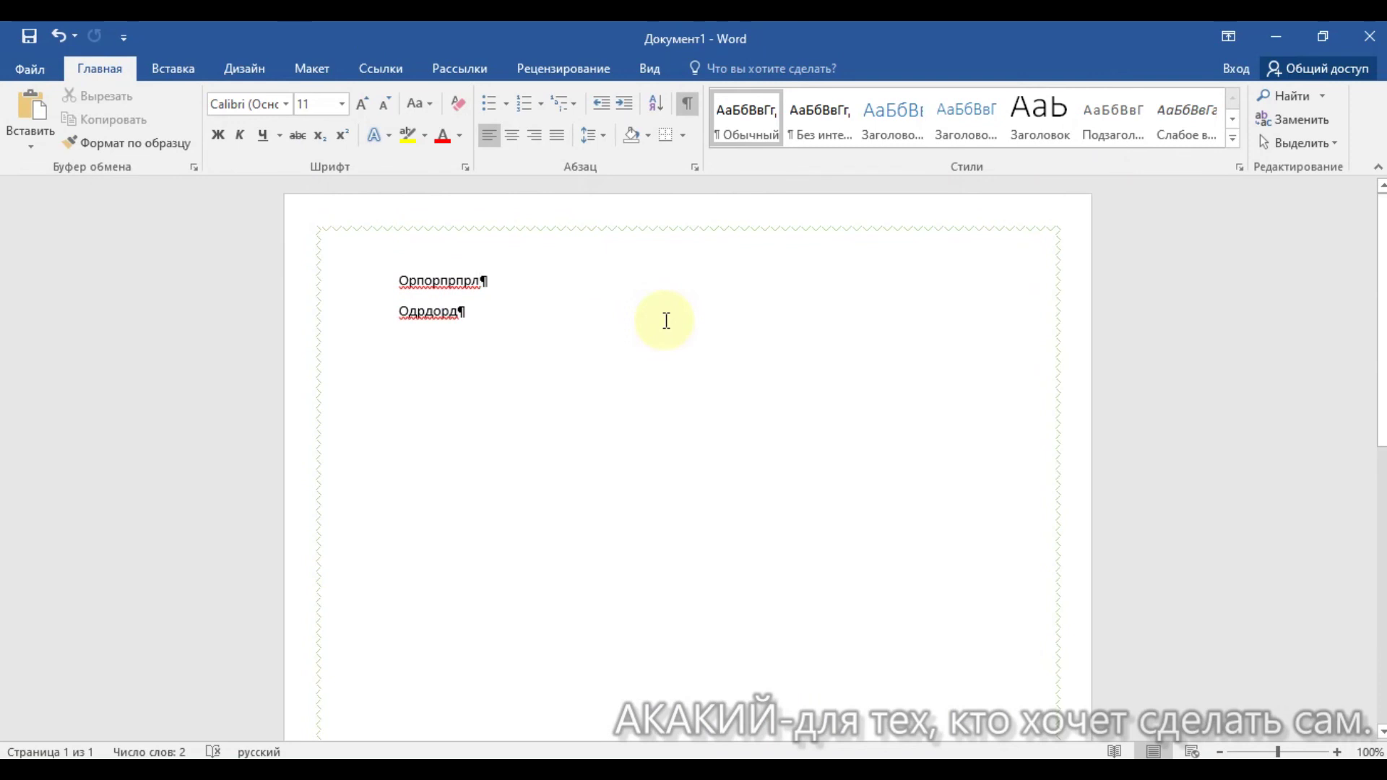